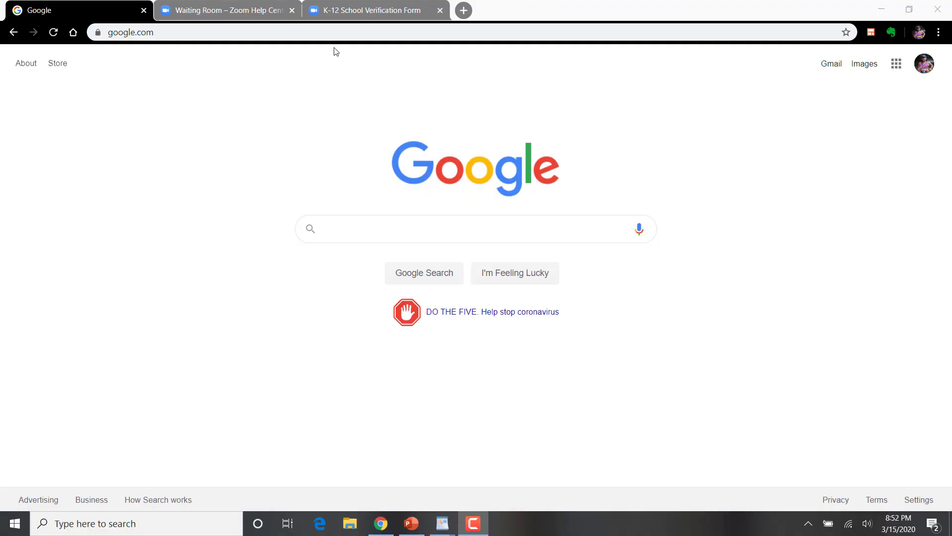
# Show the K-12 School Verification Form and highlight its paragraph about lifting the 40-minute limit.
pyautogui.click(355, 16)
pyautogui.click(17, 252)
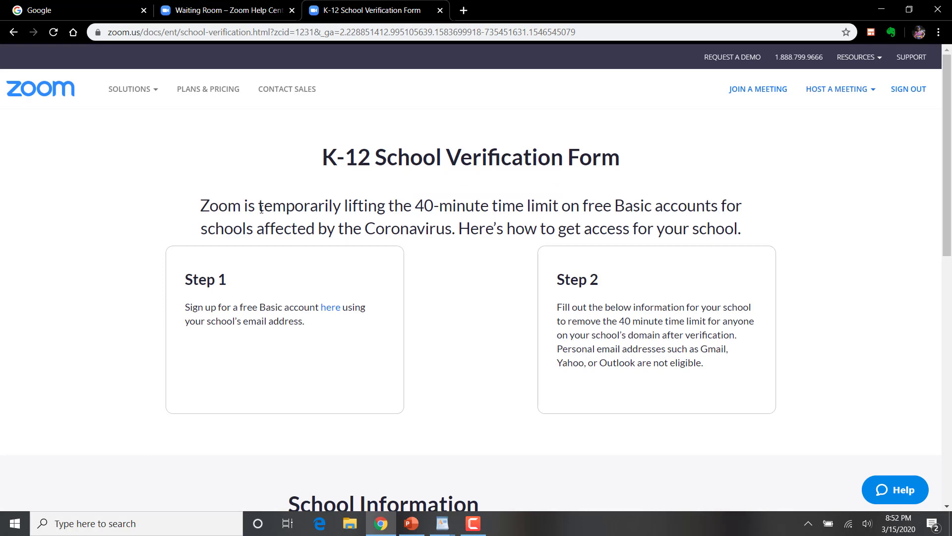
pyautogui.moveTo(159, 206); pyautogui.dragTo(883, 229)
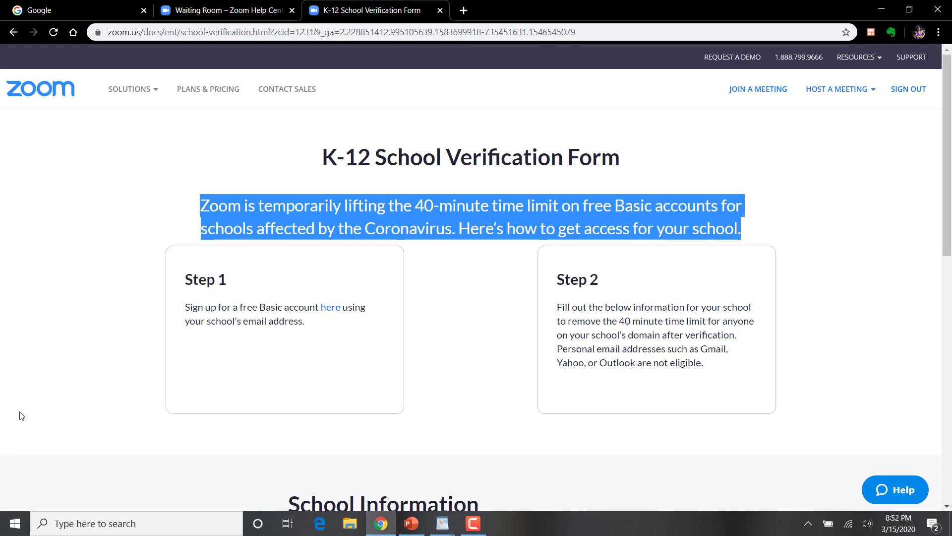
# Load zoom.us in the Google tab.
pyautogui.click(89, 17)
pyautogui.click(171, 38)
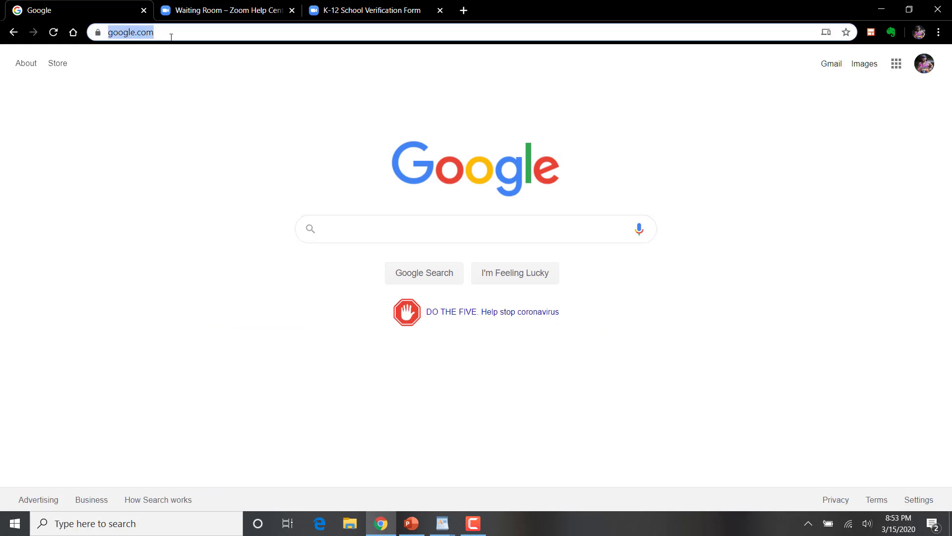
pyautogui.write('zoom.us')
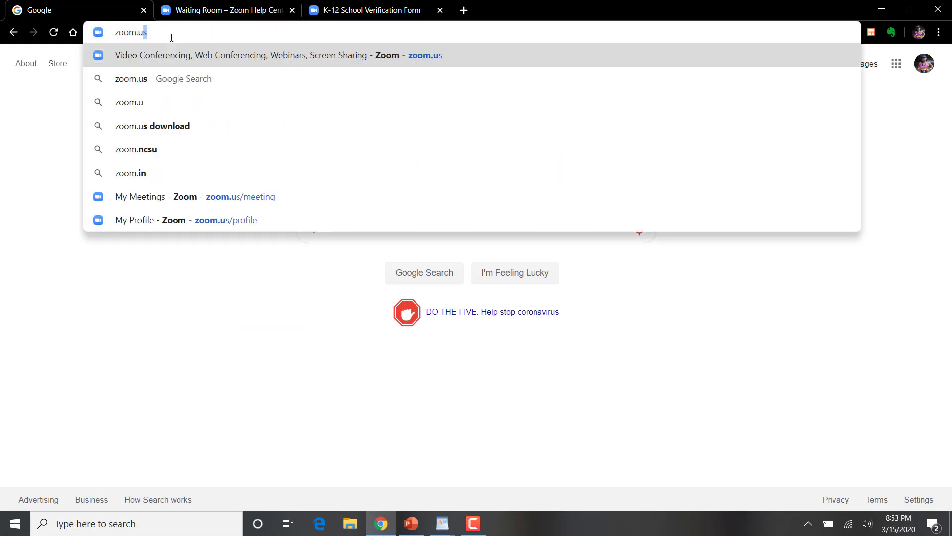
pyautogui.press('Return')
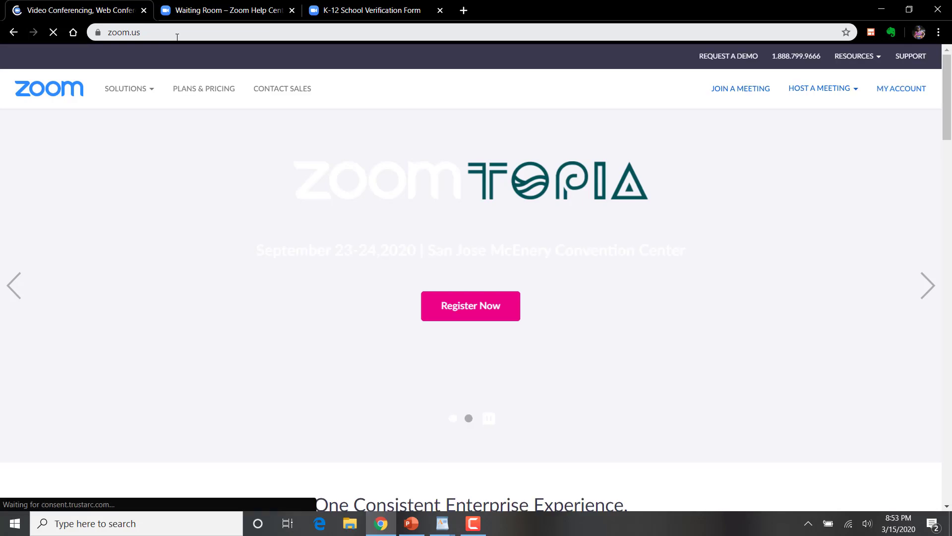
# Open the signed-in account's My Profile page from MY ACCOUNT.
pyautogui.click(159, 27)
pyautogui.moveTo(159, 28); pyautogui.dragTo(106, 32)
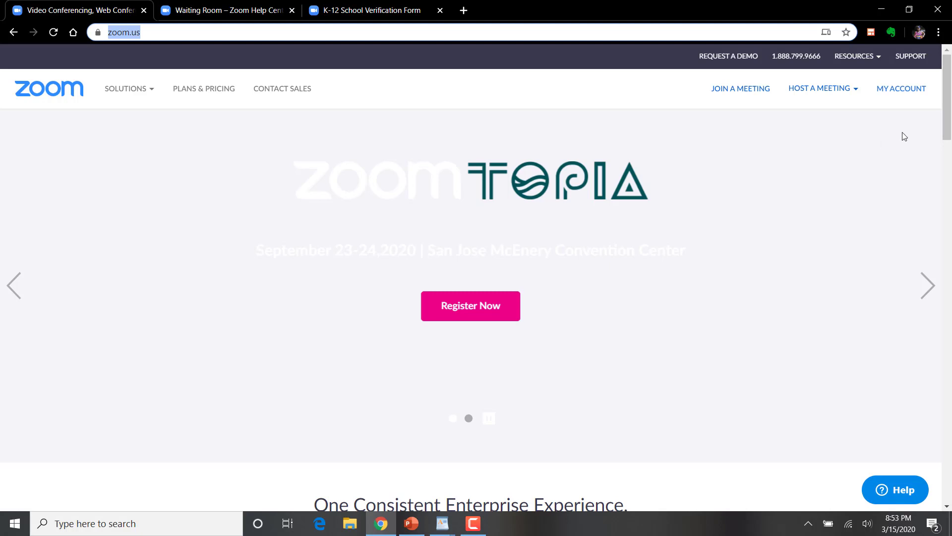
pyautogui.click(908, 92)
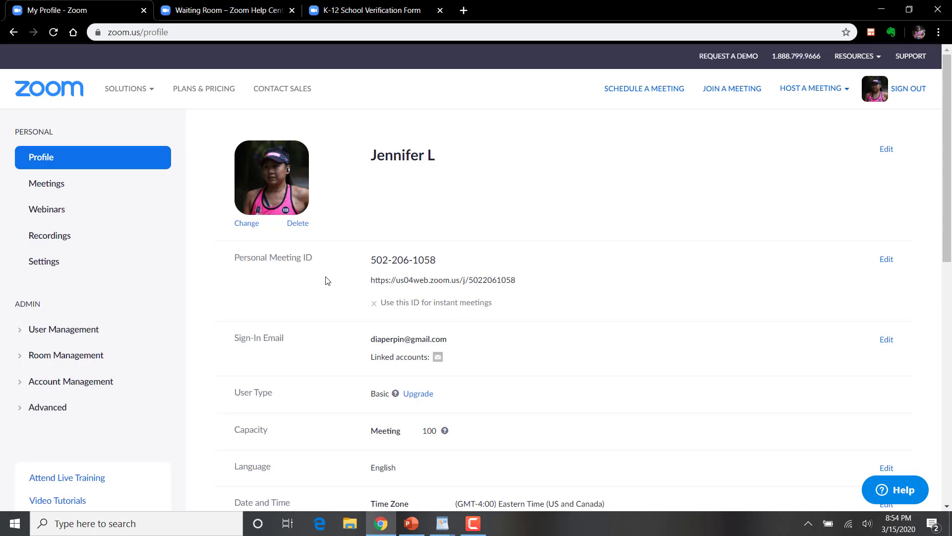
# Review the Meeting settings for host video, participant video, join before host and passwords.
pyautogui.click(61, 268)
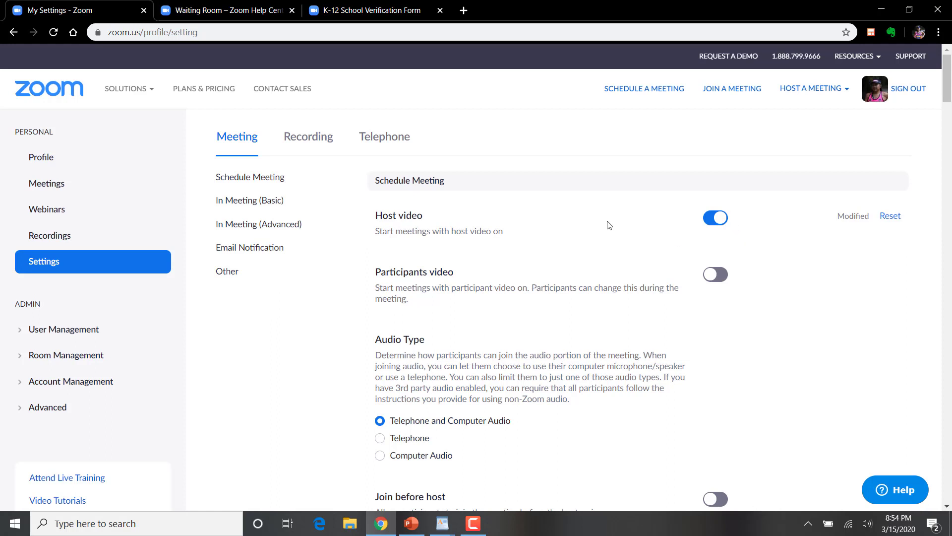
pyautogui.scroll(-1, 608, 223)
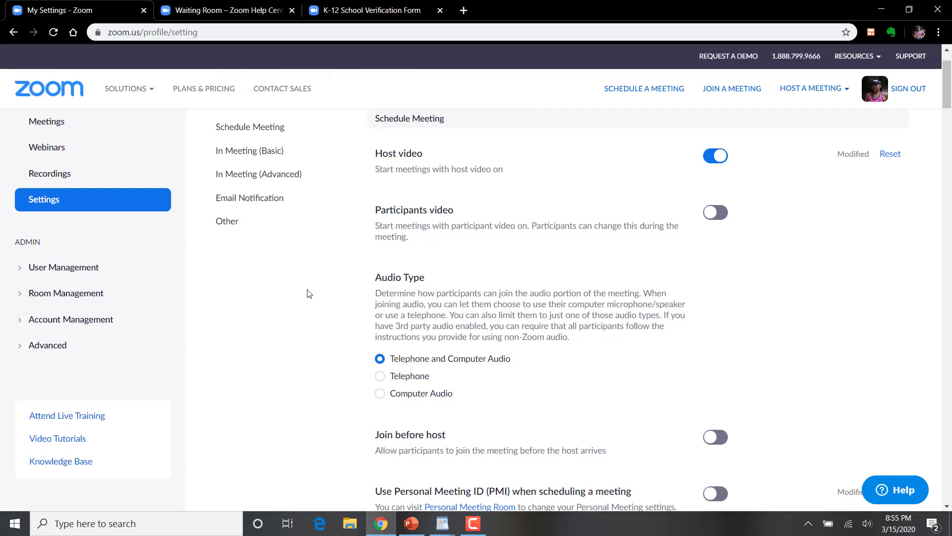
pyautogui.scroll(-3, 307, 293)
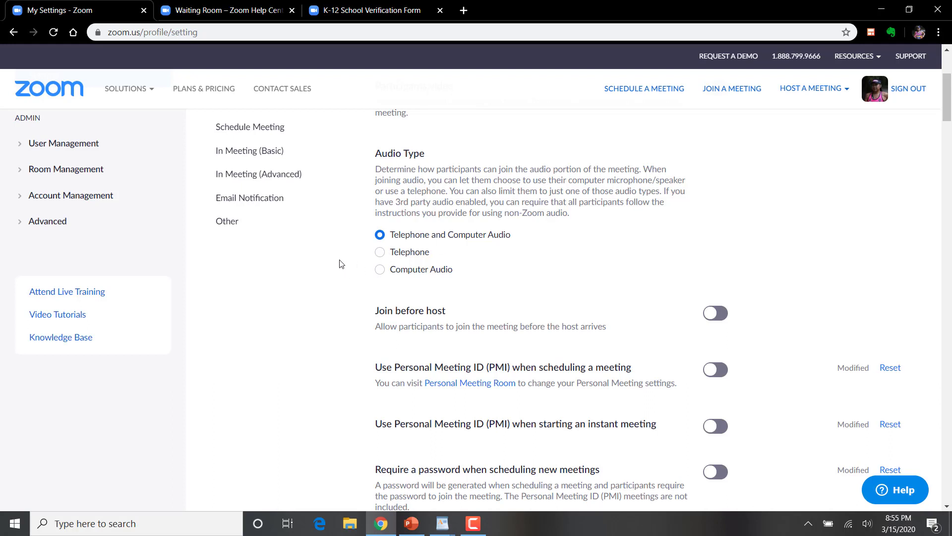
pyautogui.scroll(-2, 340, 264)
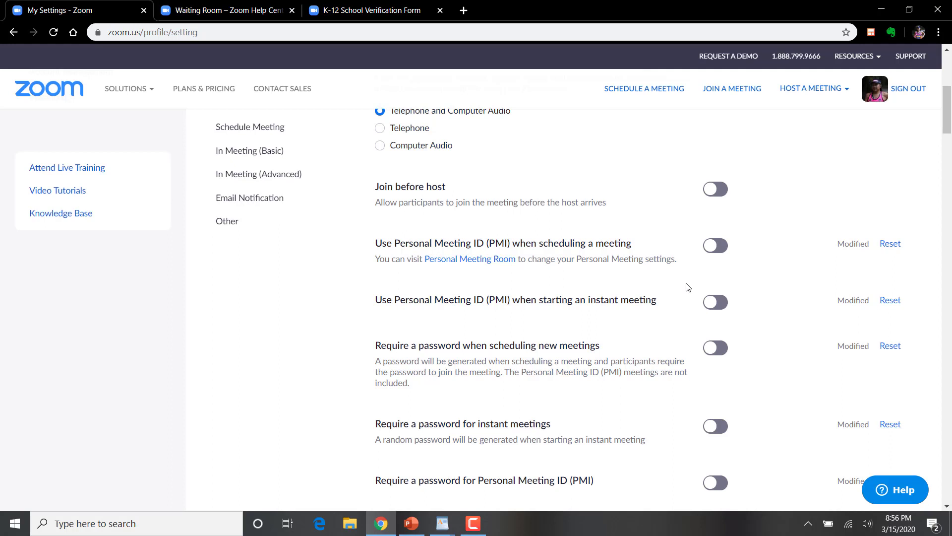
pyautogui.scroll(6, 688, 288)
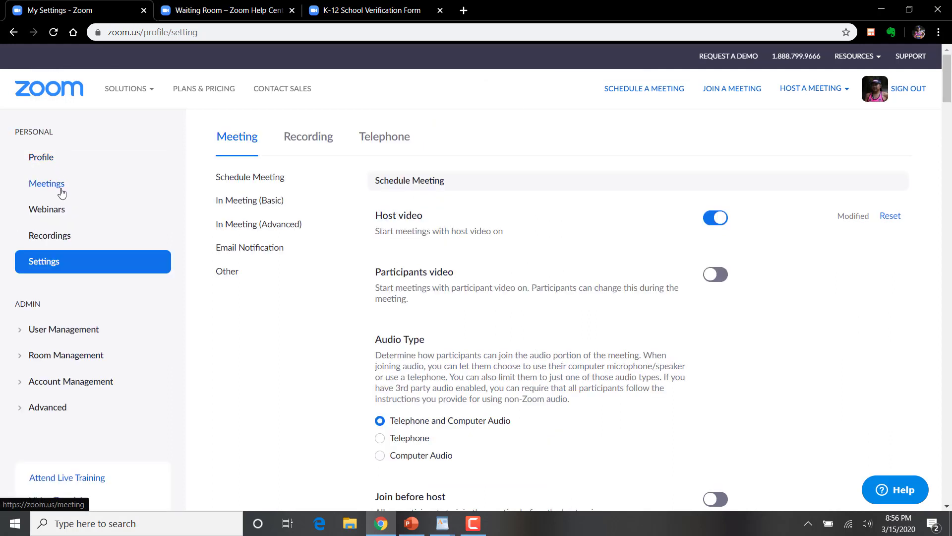
# Start a new meeting with topic 'English II' and description 'Grammer Lesson'.
pyautogui.click(61, 192)
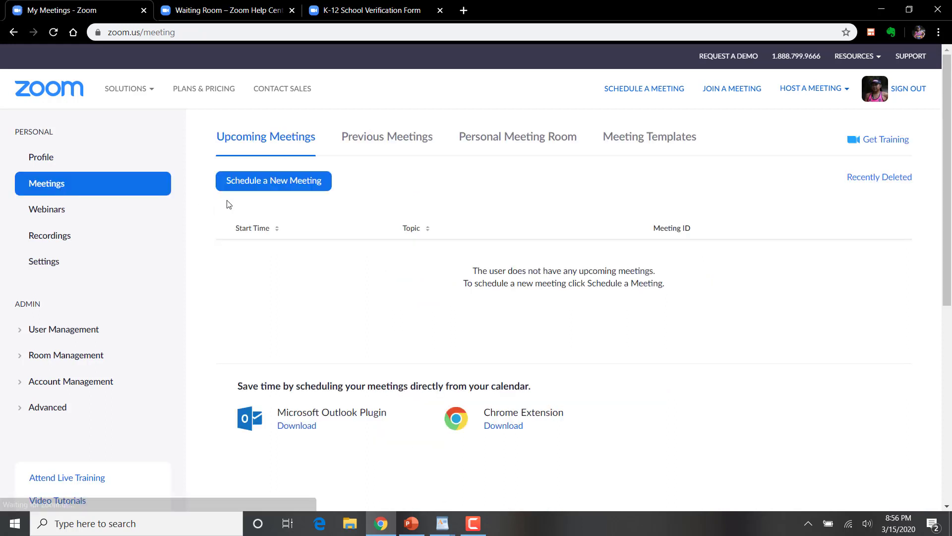
pyautogui.click(267, 191)
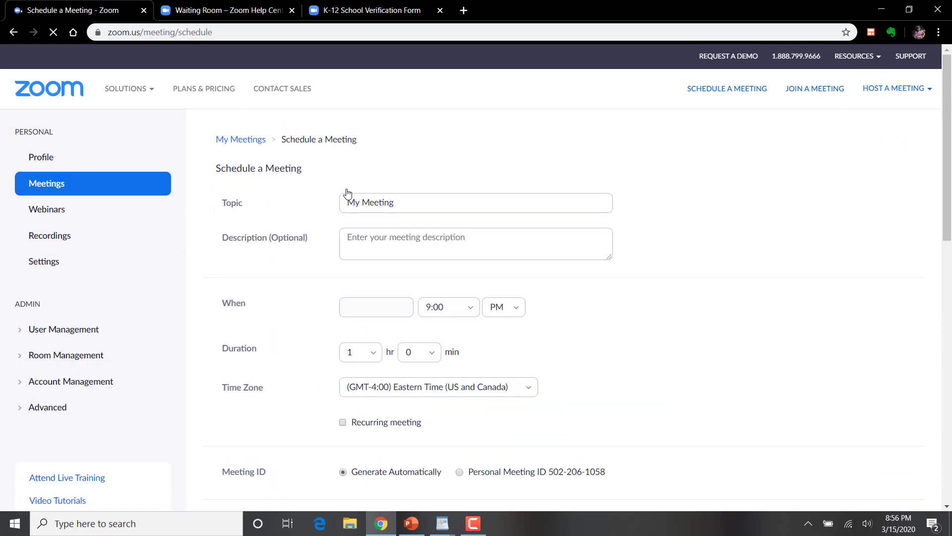
pyautogui.click(398, 202)
pyautogui.press('BackSpace')
pyautogui.press('BackSpace')
pyautogui.press('BackSpace')
pyautogui.press('BackSpace')
pyautogui.press('BackSpace')
pyautogui.press('BackSpace')
pyautogui.press('BackSpace')
pyautogui.press('BackSpace')
pyautogui.press('BackSpace')
pyautogui.press('BackSpace')
pyautogui.write('English II')
pyautogui.press('Tab')
pyautogui.write('Grand')
pyautogui.press('BackSpace')
pyautogui.press('BackSpace')
pyautogui.write('mmer Lesson')
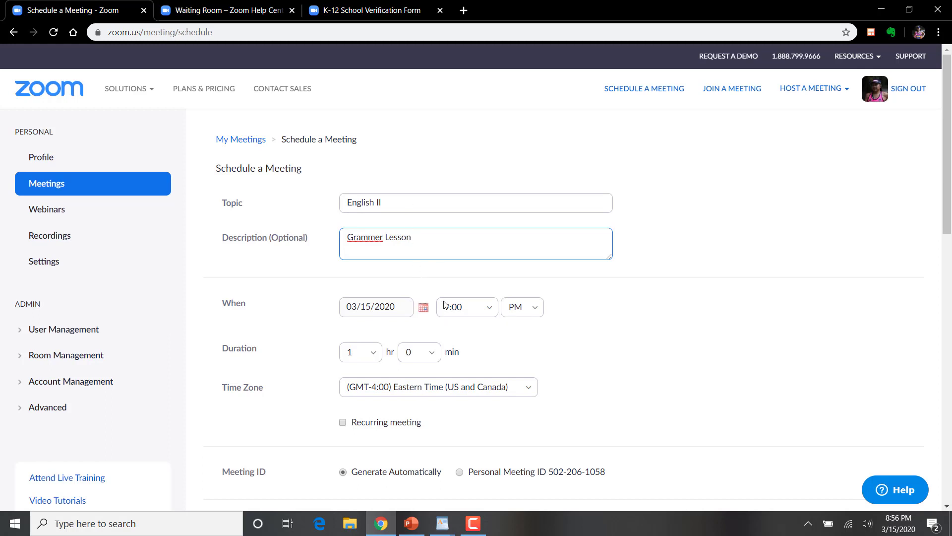
# Set the meeting date to 03/16/2020 with a 9:00 AM start.
pyautogui.click(425, 310)
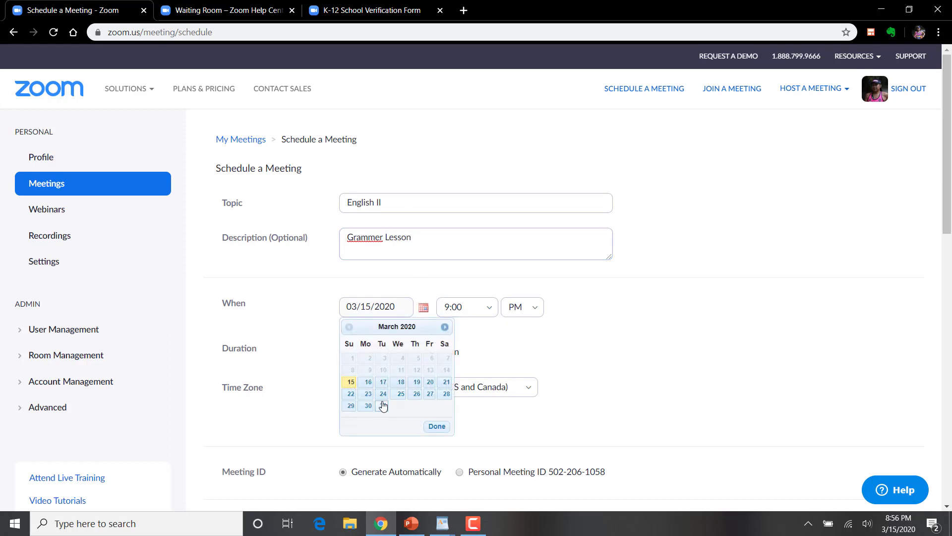
pyautogui.click(370, 382)
pyautogui.click(471, 310)
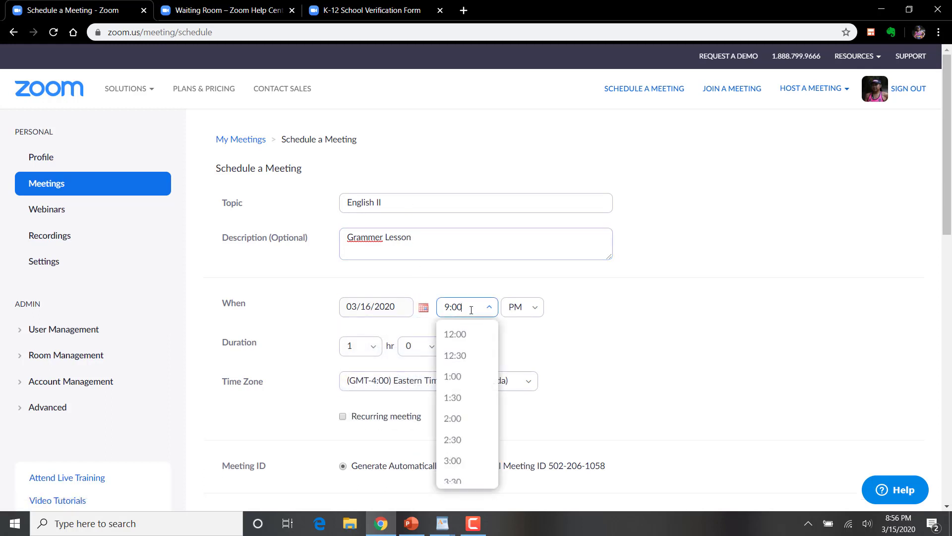
pyautogui.moveTo(473, 308); pyautogui.dragTo(441, 310)
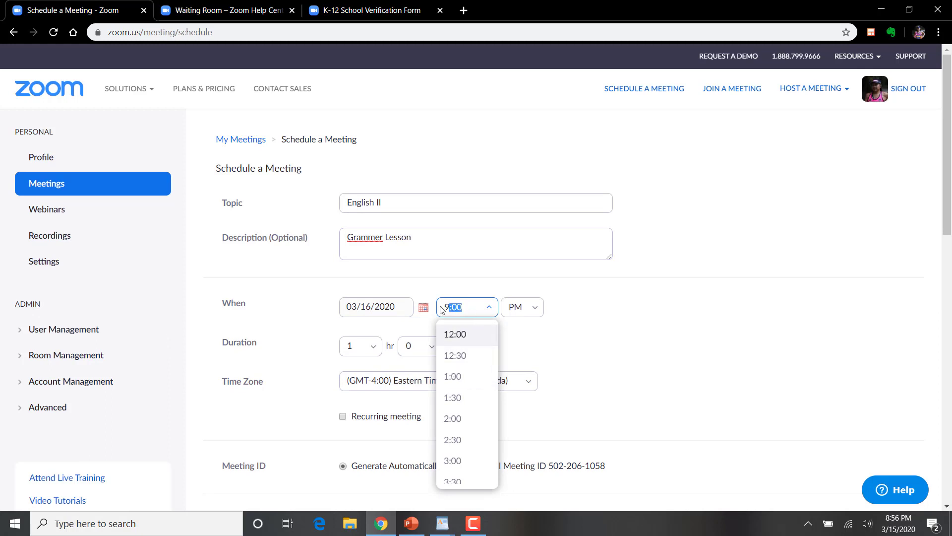
pyautogui.write('11')
pyautogui.press('Tab')
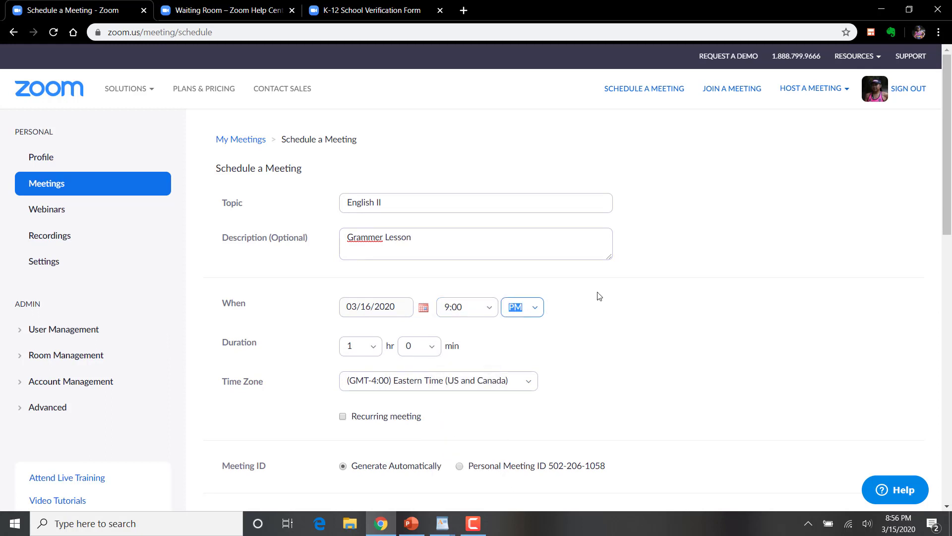
pyautogui.press('Down')
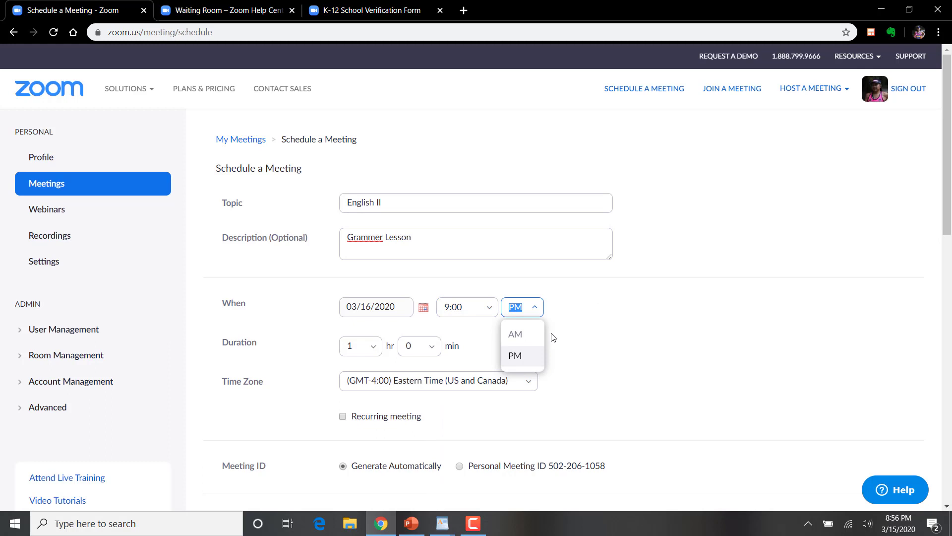
pyautogui.click(544, 330)
pyautogui.scroll(-4, 432, 357)
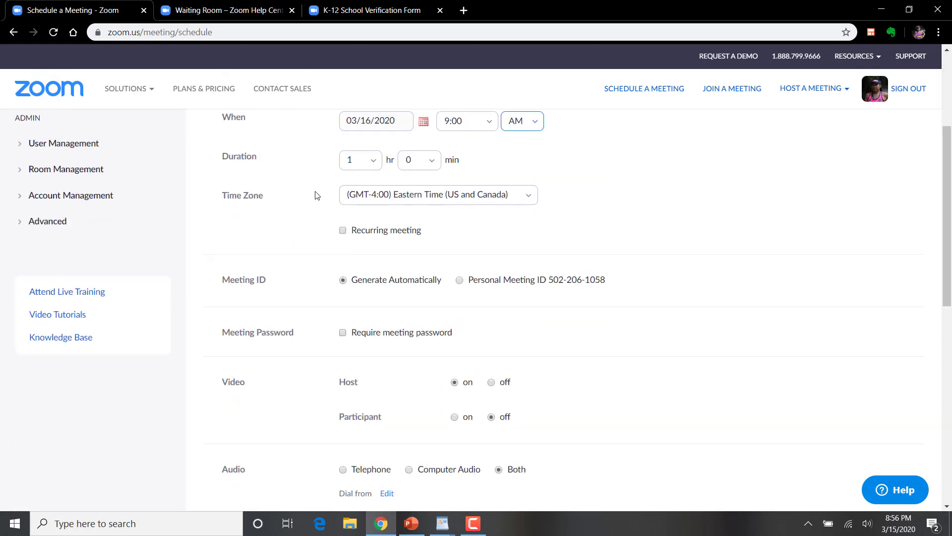
# Enable the waiting room in the meeting options.
pyautogui.scroll(1, 316, 195)
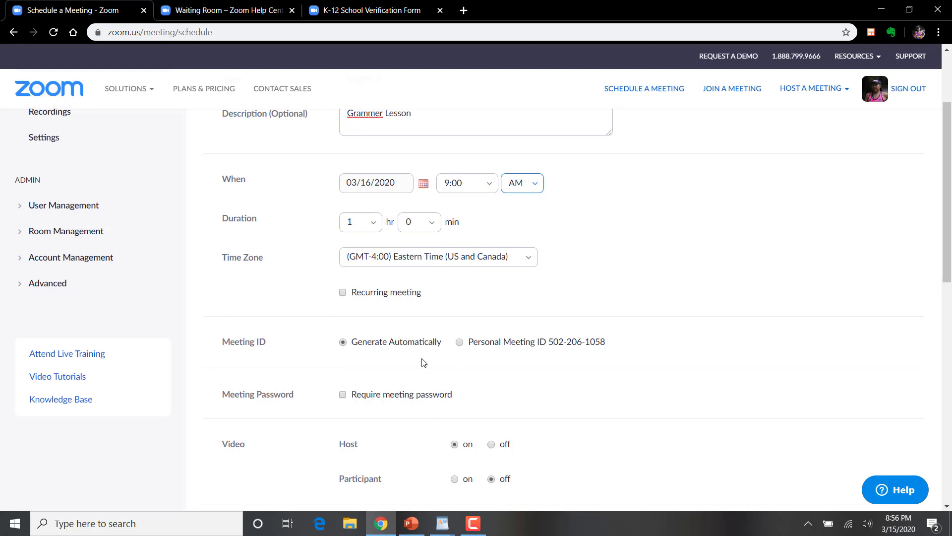
pyautogui.scroll(-1, 423, 362)
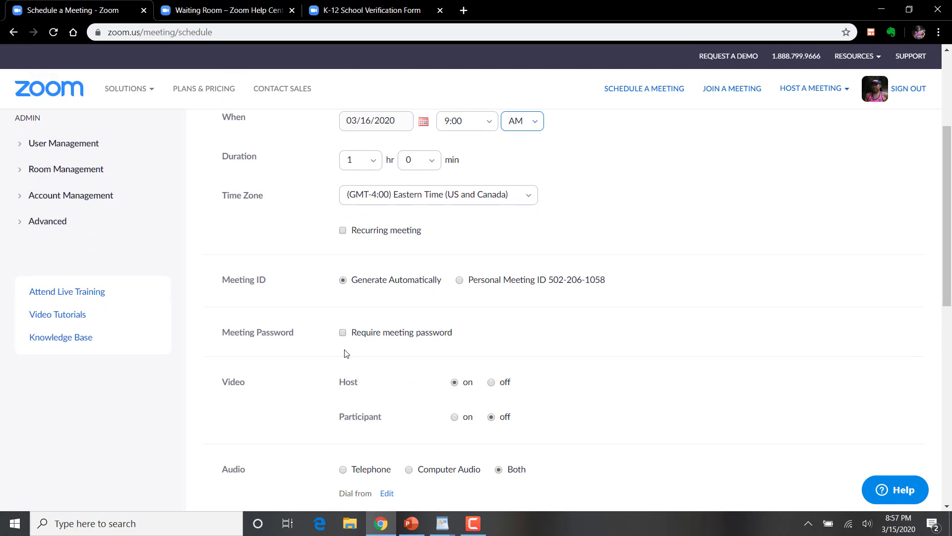
pyautogui.scroll(-1, 317, 397)
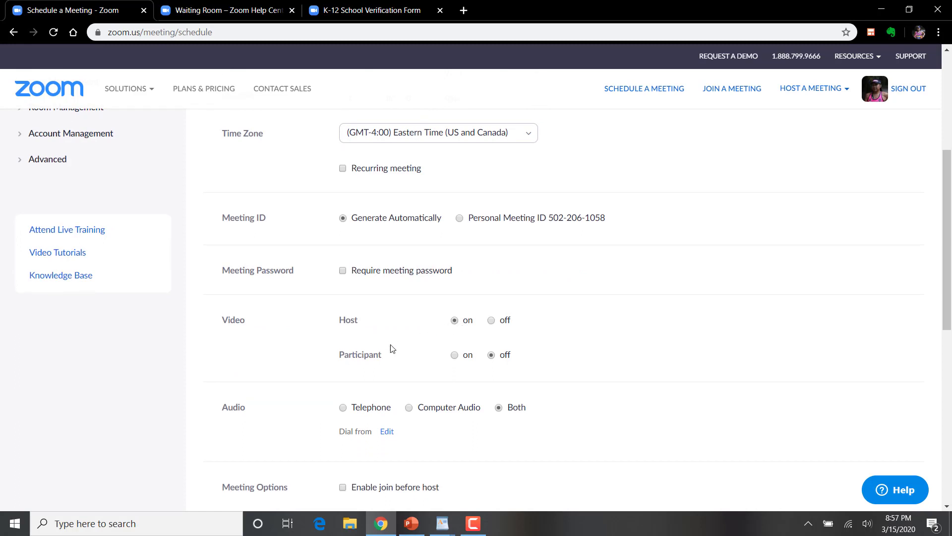
pyautogui.scroll(-1, 538, 354)
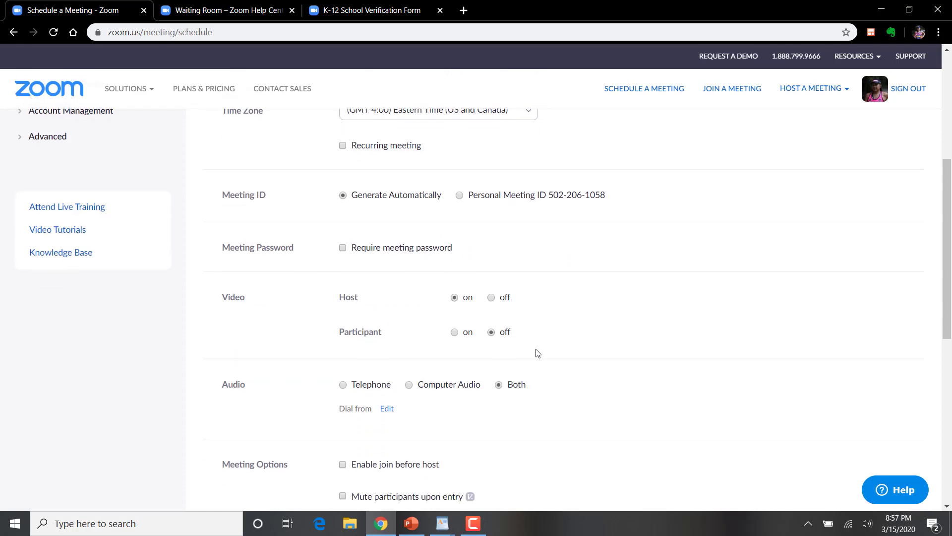
pyautogui.scroll(-1, 545, 337)
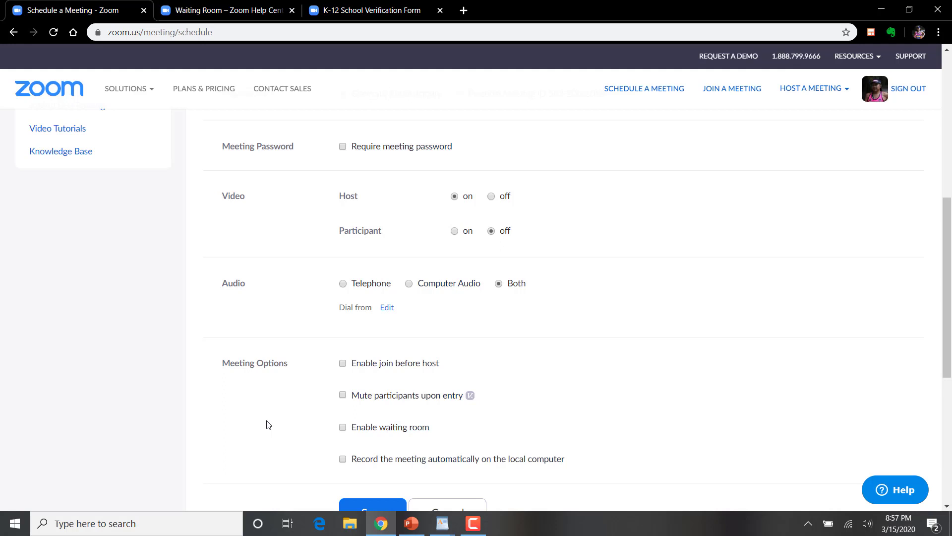
pyautogui.scroll(-1, 266, 424)
pyautogui.click(342, 366)
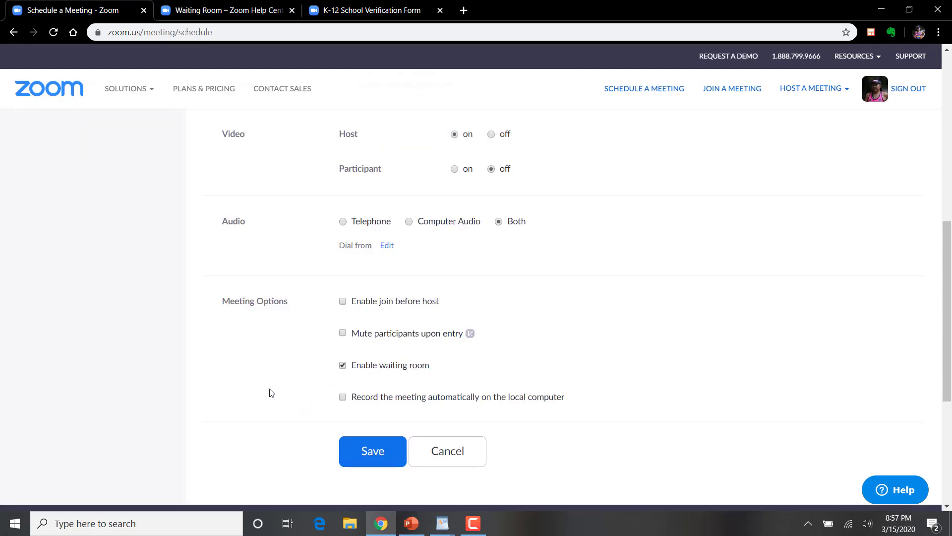
# Read the waiting room help article, then return to the Schedule a Meeting form.
pyautogui.scroll(1, 244, 370)
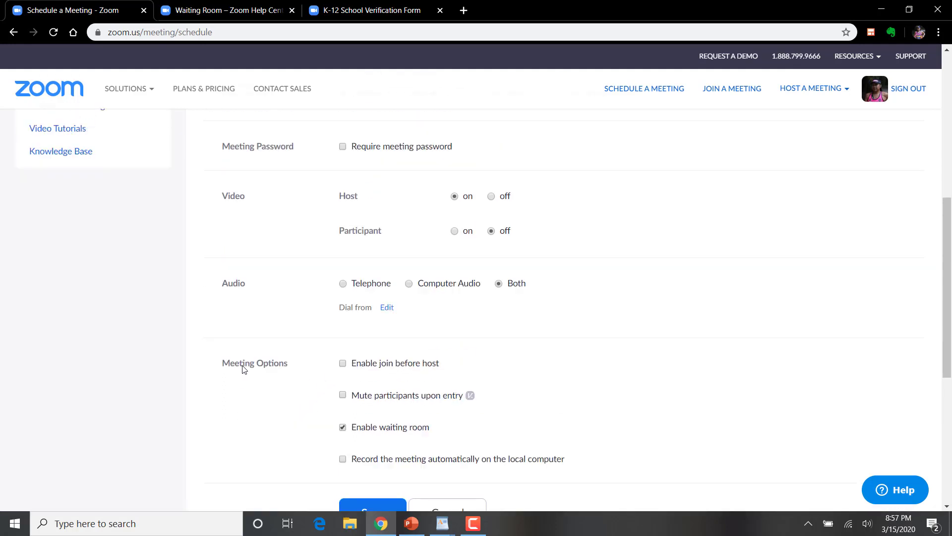
pyautogui.scroll(-1, 295, 390)
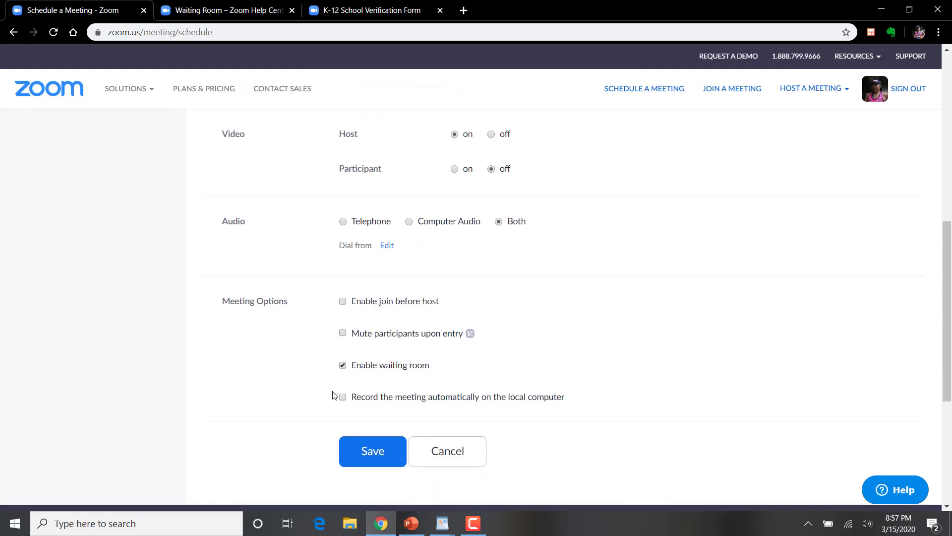
pyautogui.click(240, 15)
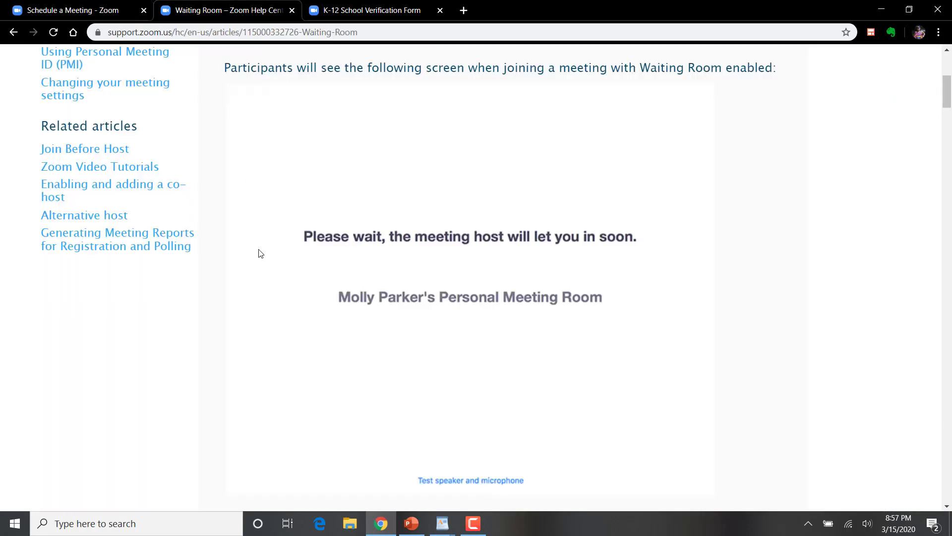
pyautogui.click(102, 11)
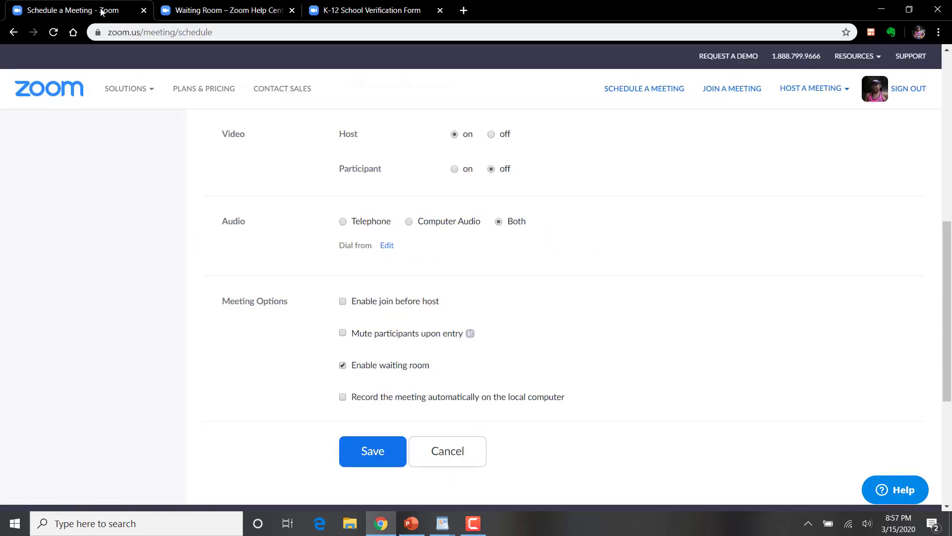
# Save the English II meeting and select its meeting ID 933-880-308.
pyautogui.click(365, 452)
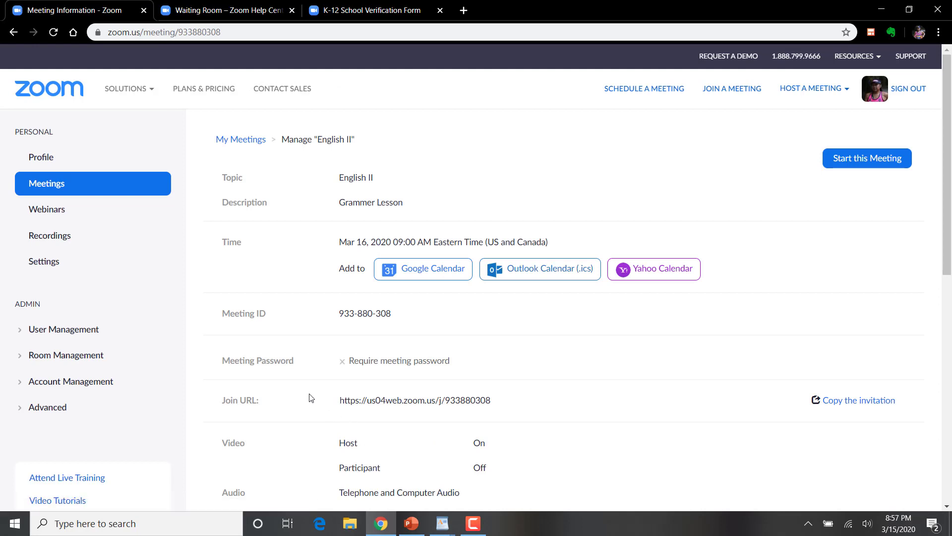
pyautogui.scroll(-1, 311, 367)
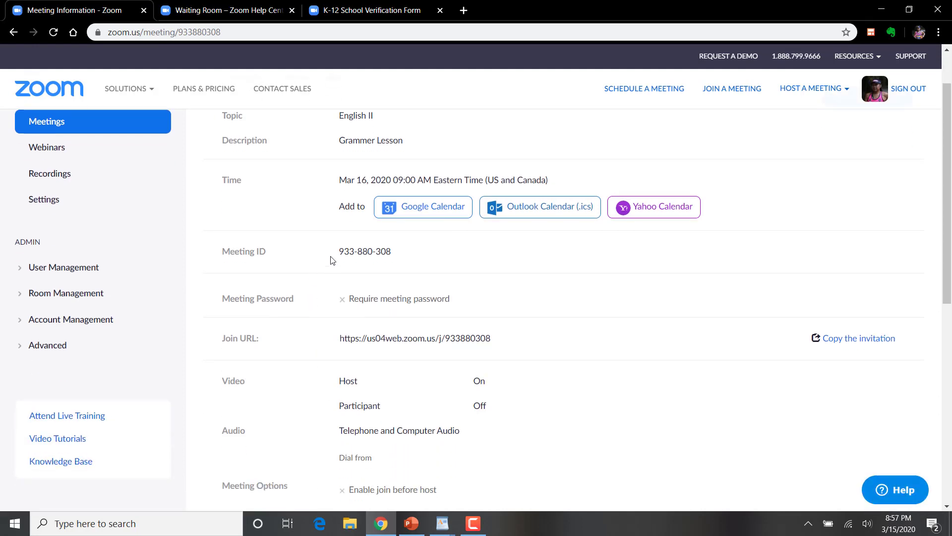
pyautogui.moveTo(337, 252); pyautogui.dragTo(399, 253)
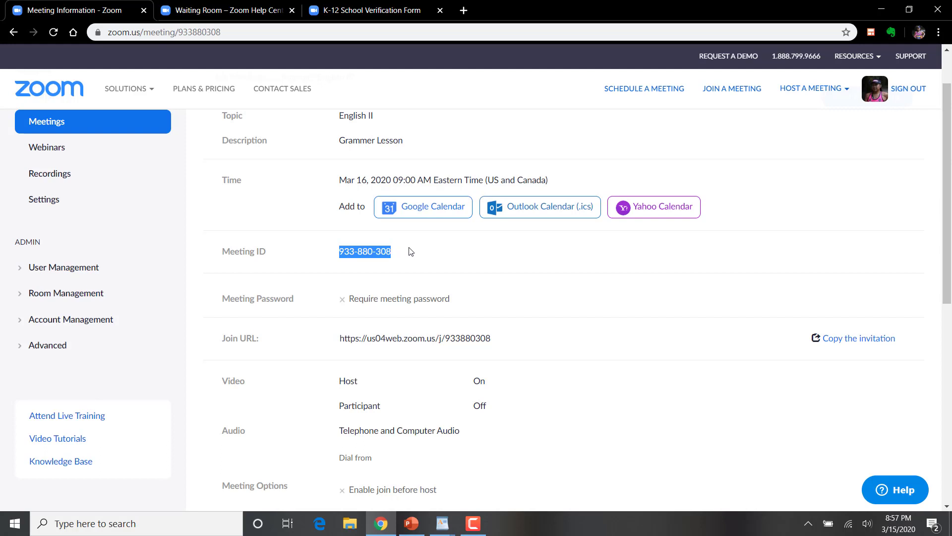
pyautogui.click(411, 251)
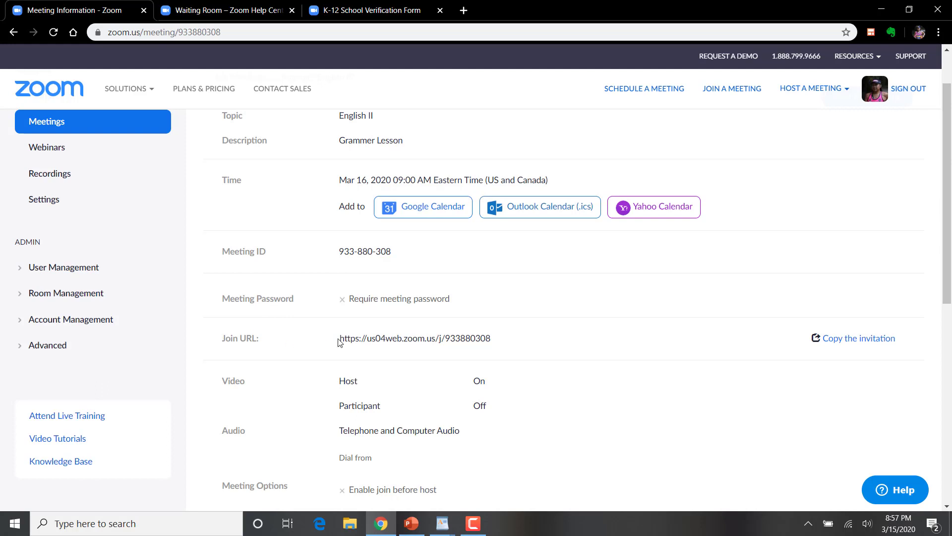
# Select the meeting's entire join URL.
pyautogui.moveTo(340, 343); pyautogui.dragTo(481, 344)
pyautogui.click(492, 343)
pyautogui.moveTo(340, 341); pyautogui.dragTo(489, 338)
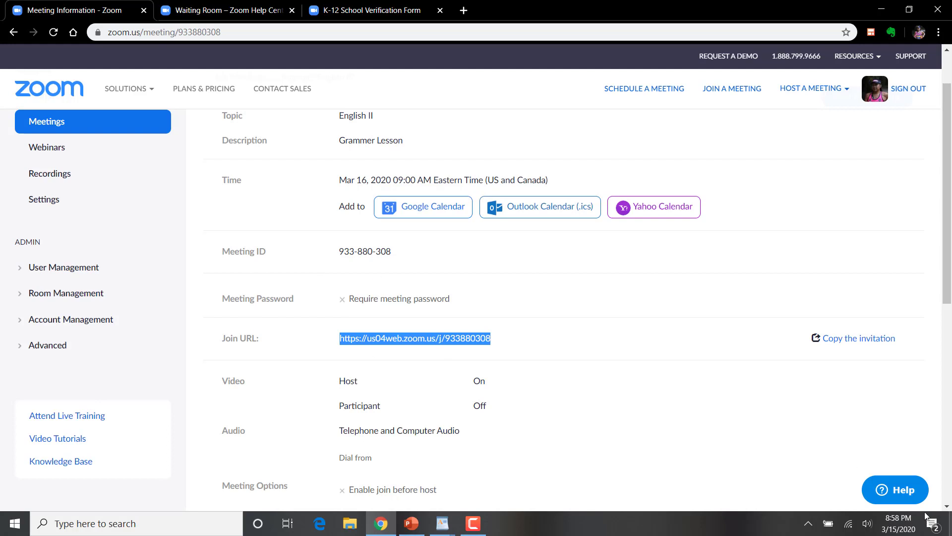
# Copy the join URL and paste it after the English II line in Google Classroom.rtf.
pyautogui.rightClick(450, 342)
pyautogui.click(476, 349)
pyautogui.click(443, 524)
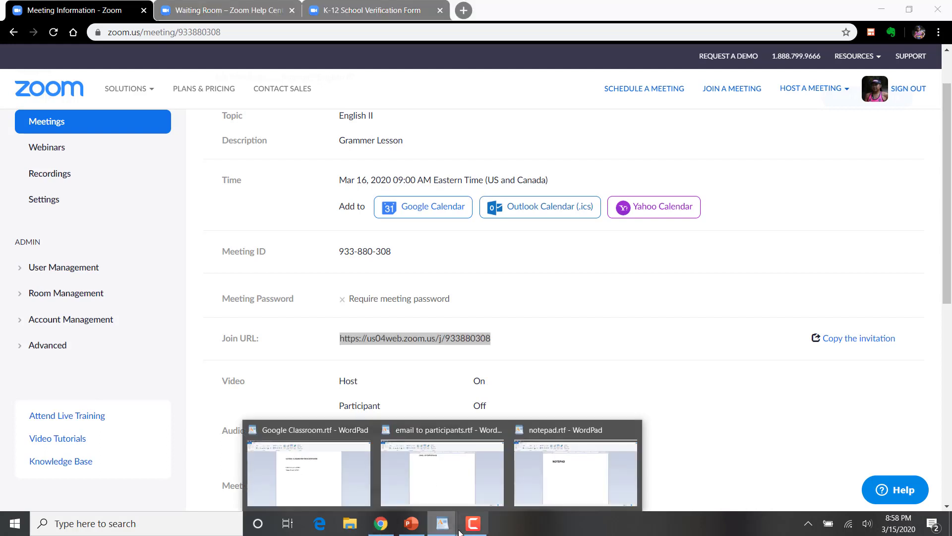
pyautogui.click(329, 489)
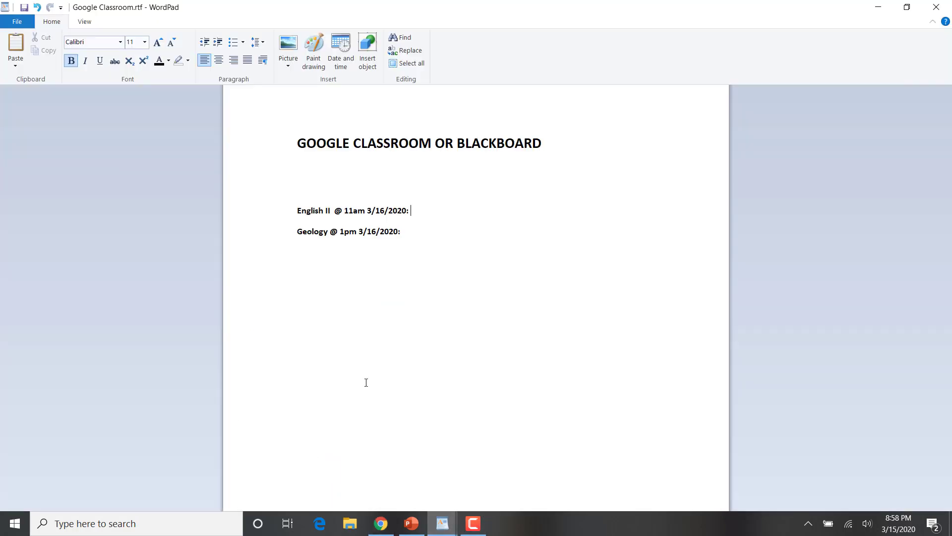
pyautogui.hotkey('ctrl', 'v')
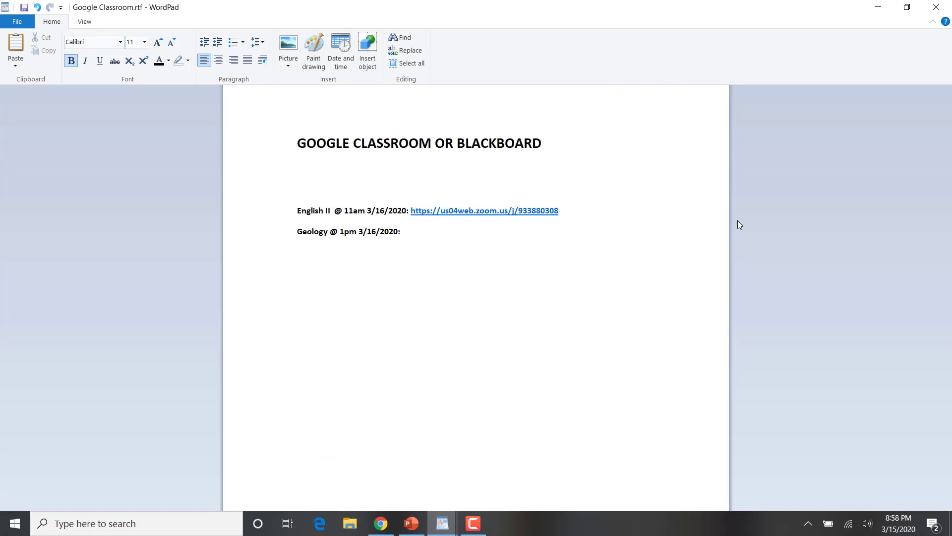
pyautogui.hotkey('alt', 'Tab')
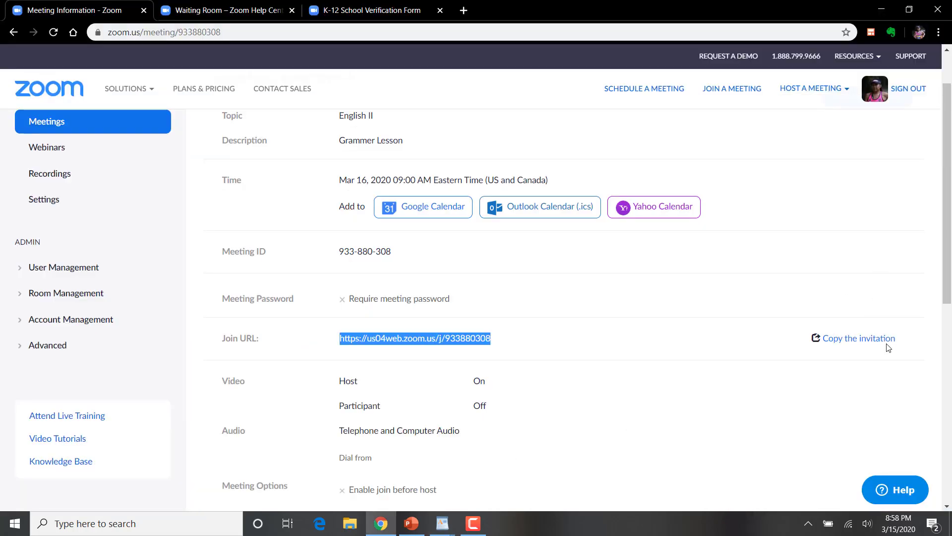
pyautogui.click(872, 345)
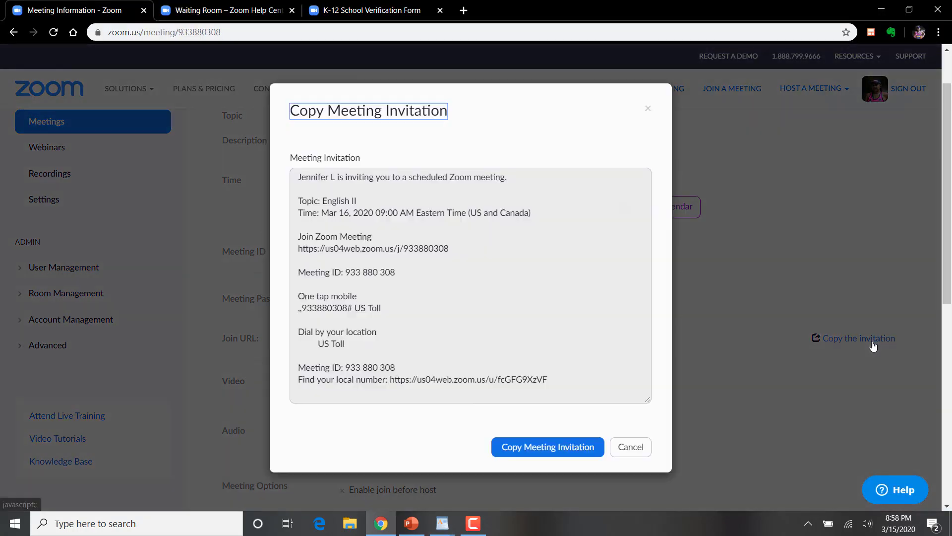
pyautogui.click(631, 447)
pyautogui.scroll(-1, 630, 449)
pyautogui.scroll(2, 630, 448)
# Return to the My Meetings list from the Meetings sidebar link.
pyautogui.click(108, 185)
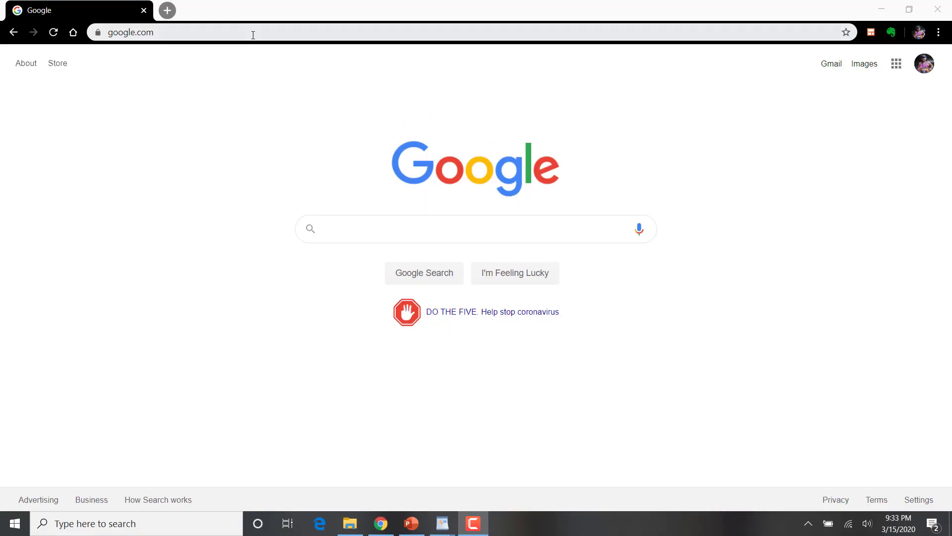
# Choose Host a Meeting With Video On from the zoom.us site.
pyautogui.click(254, 32)
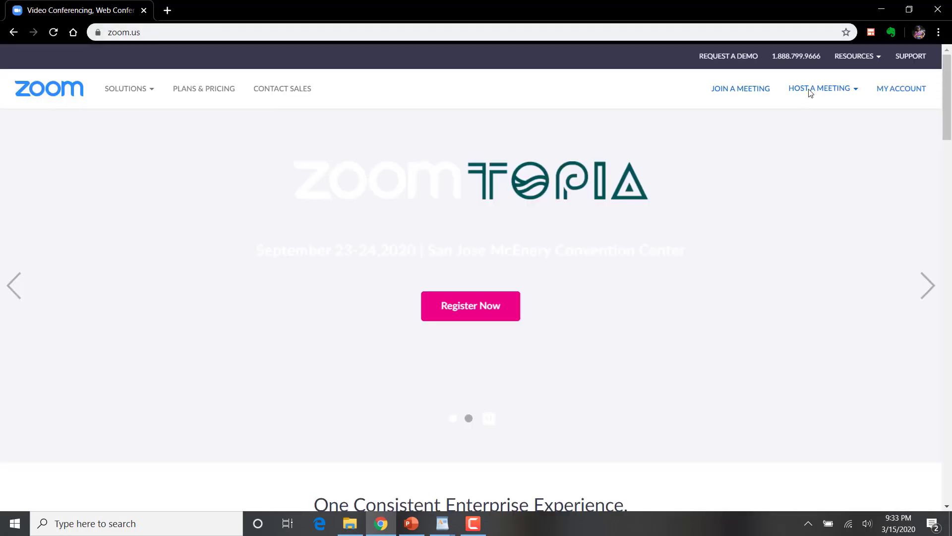
pyautogui.moveTo(811, 93)
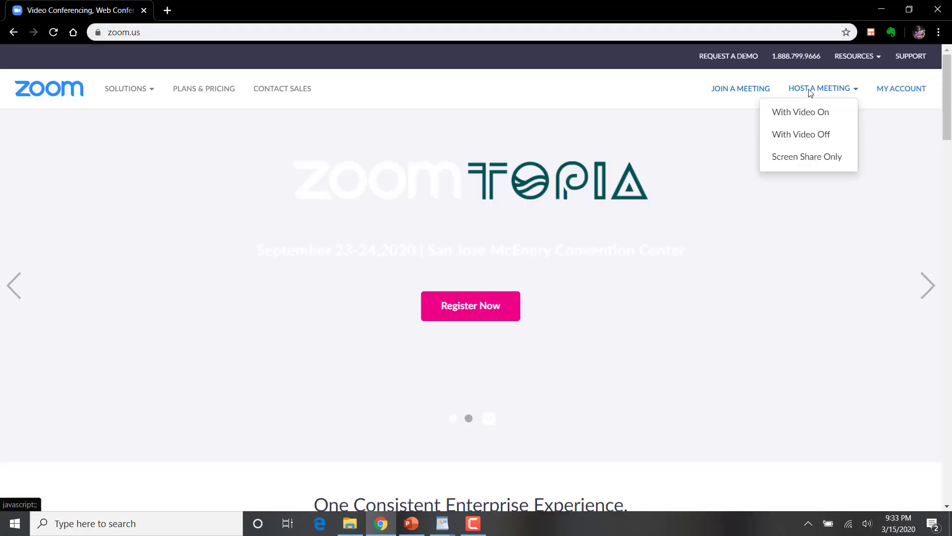
pyautogui.click(827, 113)
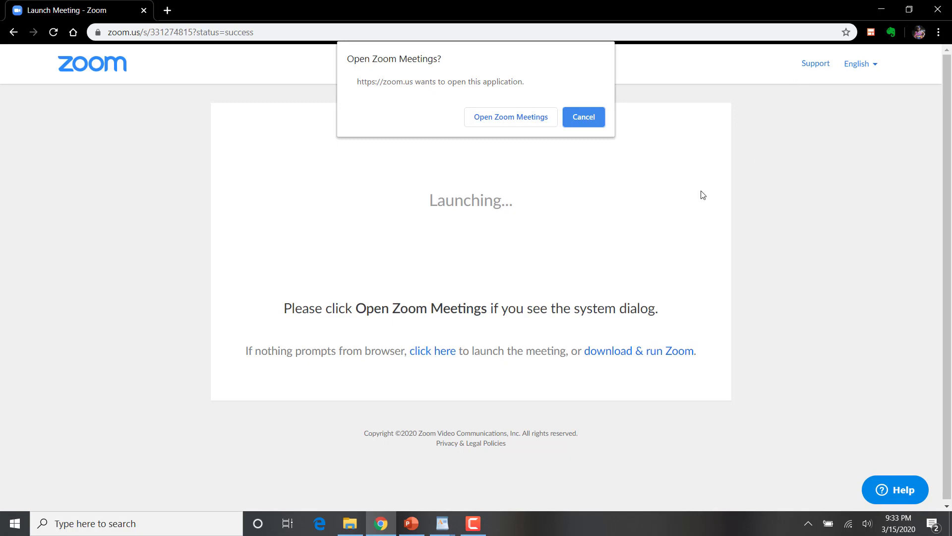
# Open the meeting in the Zoom app, raise its window, then mute and stop video.
pyautogui.click(528, 118)
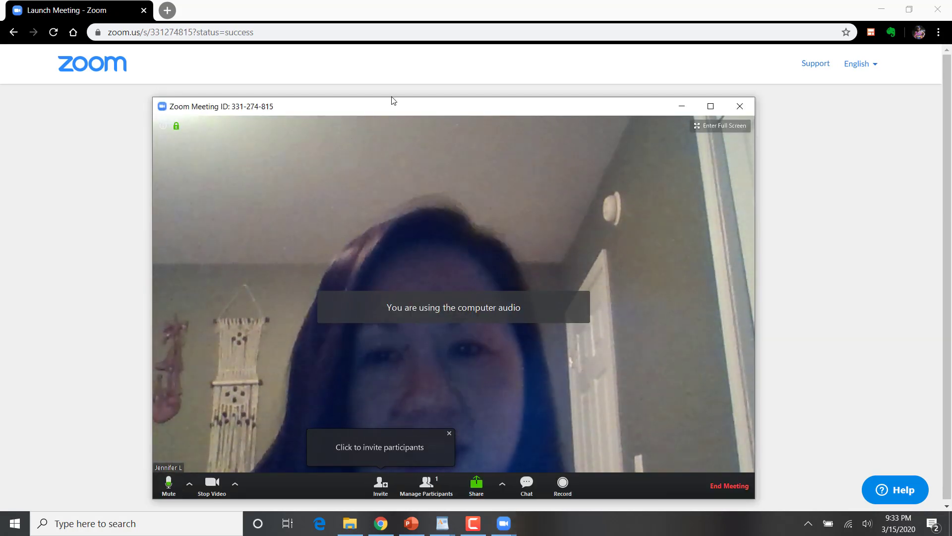
pyautogui.moveTo(412, 110); pyautogui.dragTo(412, 51)
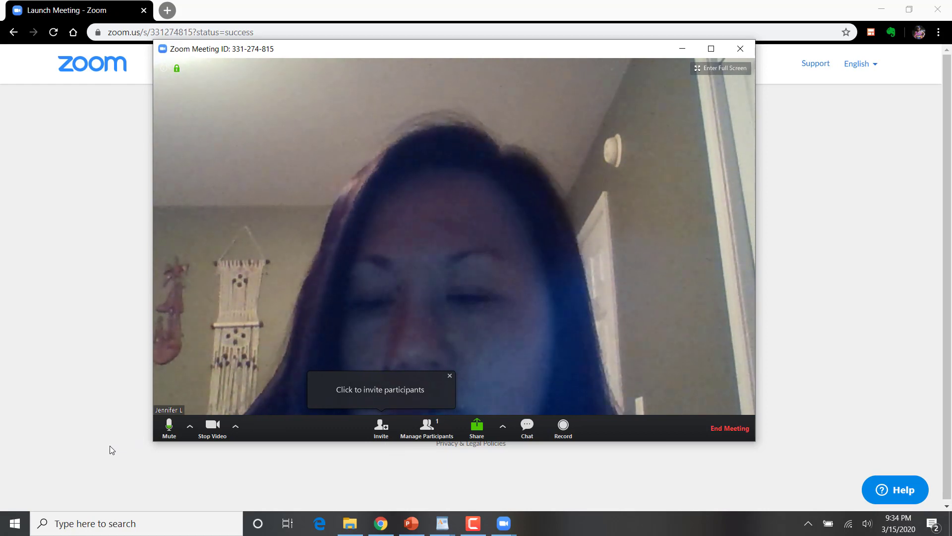
pyautogui.click(169, 426)
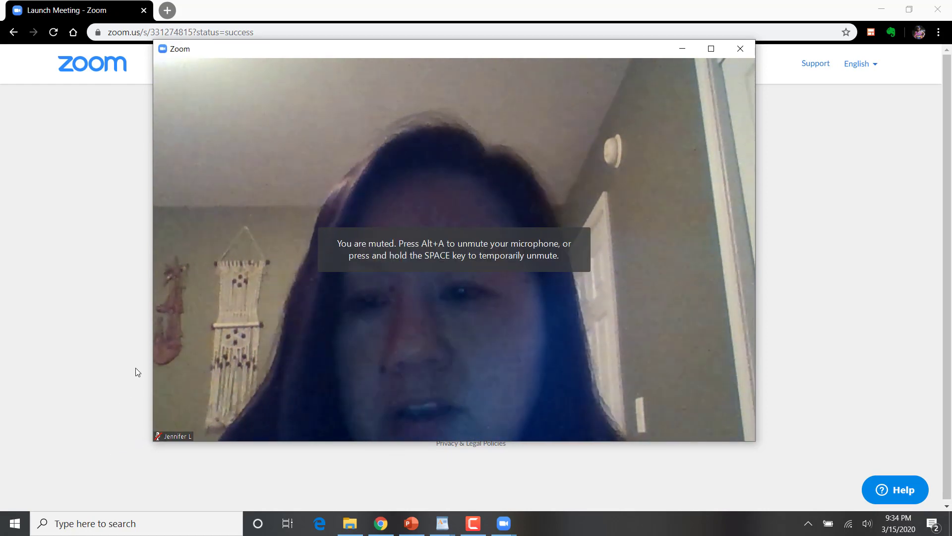
pyautogui.moveTo(157, 385)
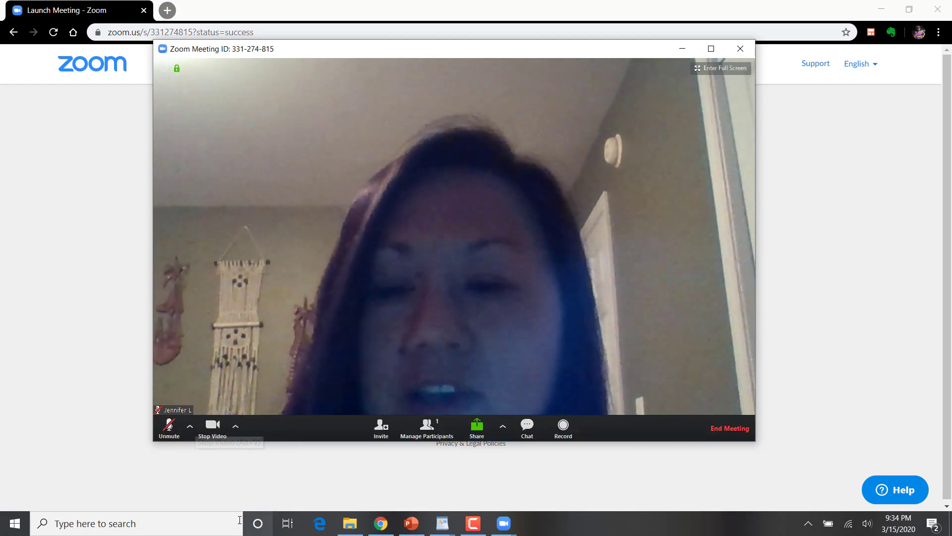
pyautogui.click(222, 437)
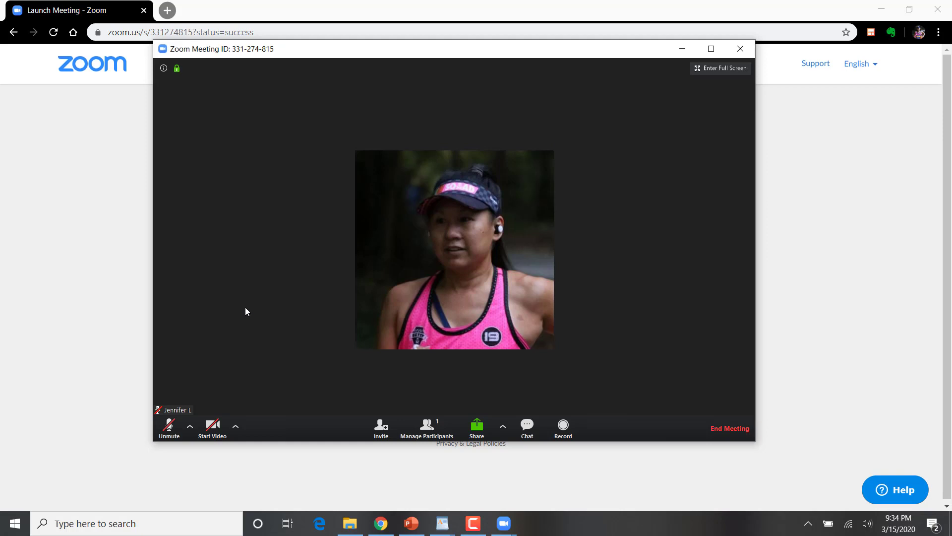
# Copy the new meeting's invitation URL from the Invite dialog, then switch to WordPad.
pyautogui.click(382, 427)
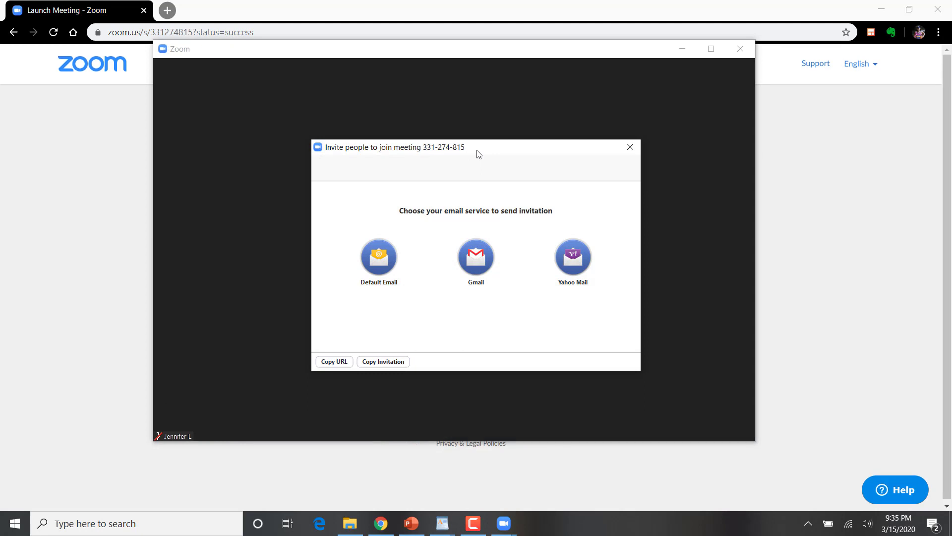
pyautogui.click(338, 365)
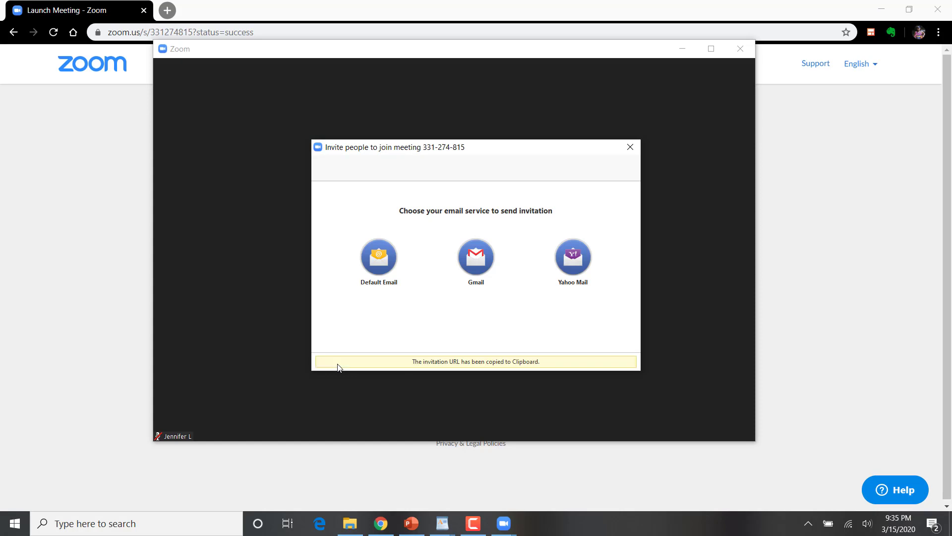
pyautogui.click(441, 522)
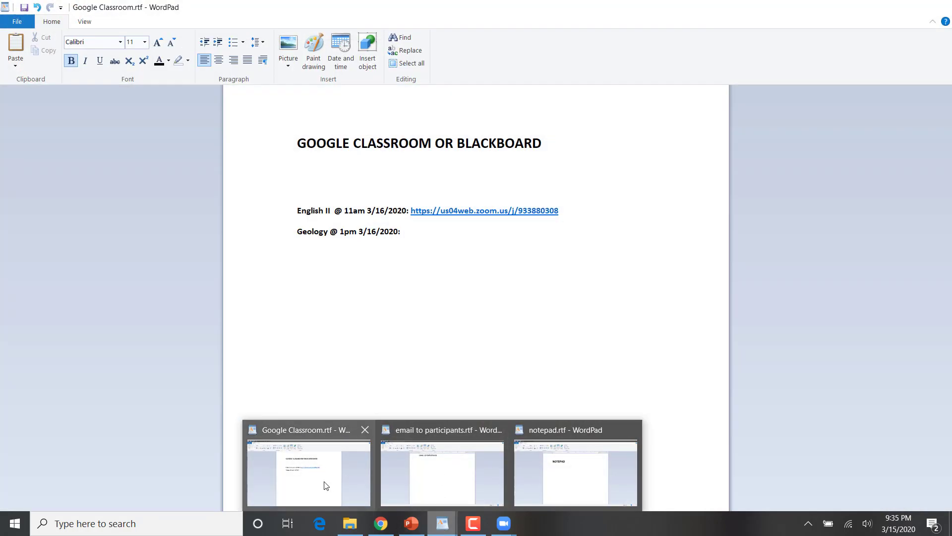
# Paste the meeting URL at the end of the Geology 1pm line in Google Classroom.rtf.
pyautogui.click(322, 481)
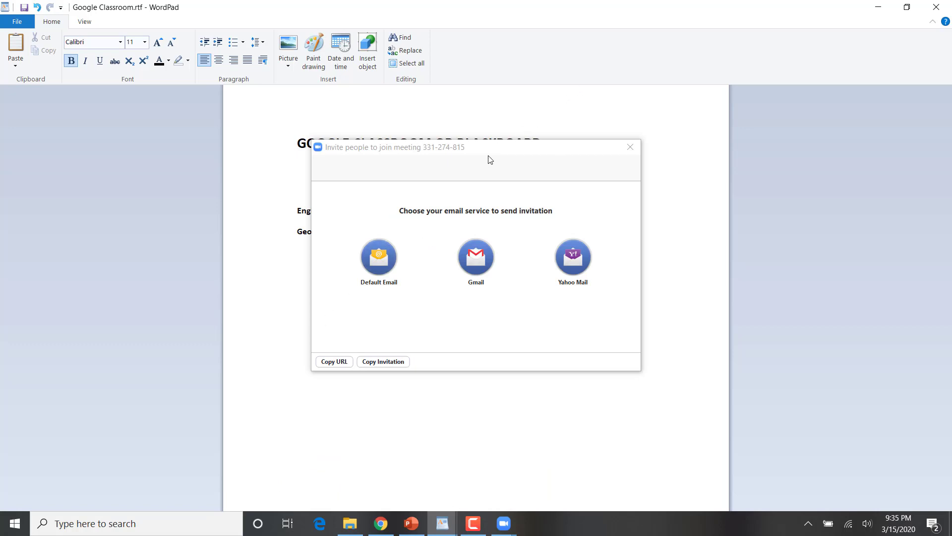
pyautogui.moveTo(490, 160); pyautogui.dragTo(772, 340)
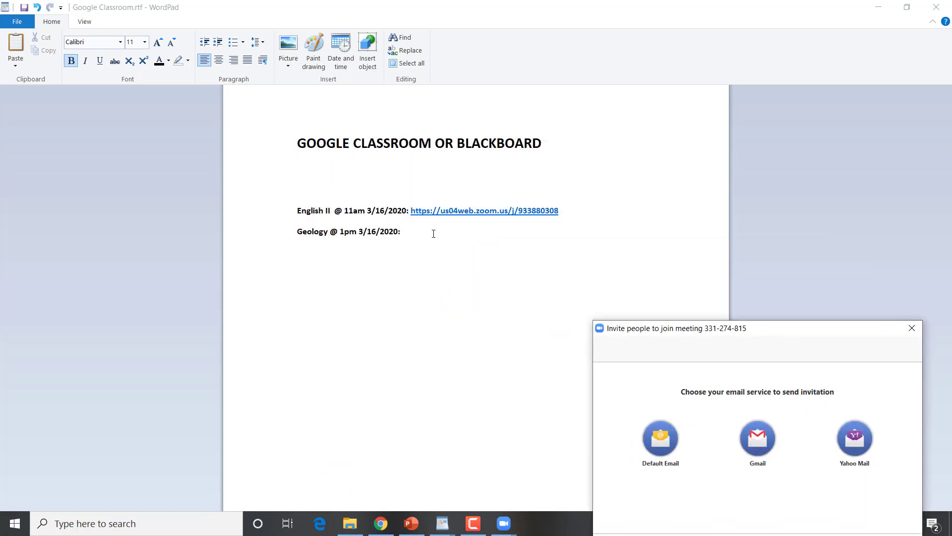
pyautogui.click(402, 226)
pyautogui.hotkey('ctrl', 'v')
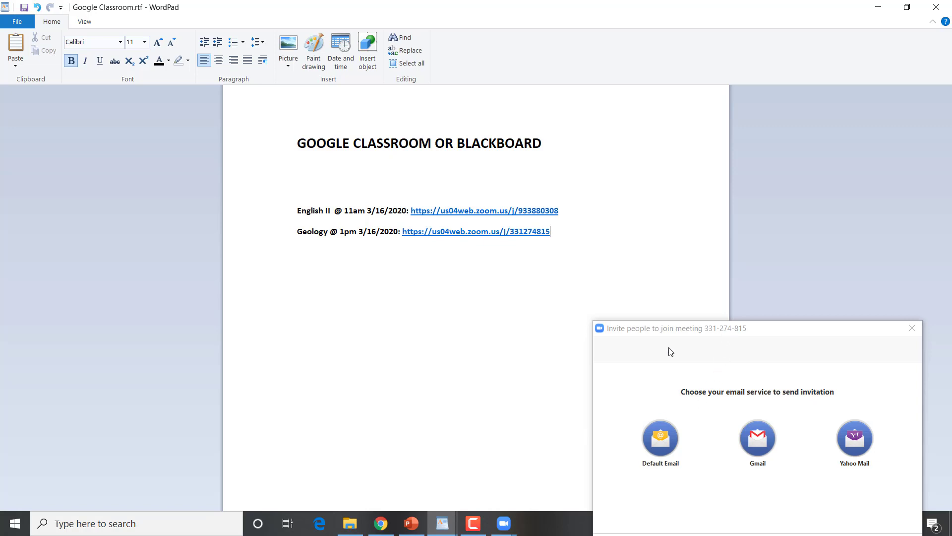
# Bring the Zoom meeting window back to the front with the Invite dialog centred over it.
pyautogui.click(503, 525)
pyautogui.click(561, 468)
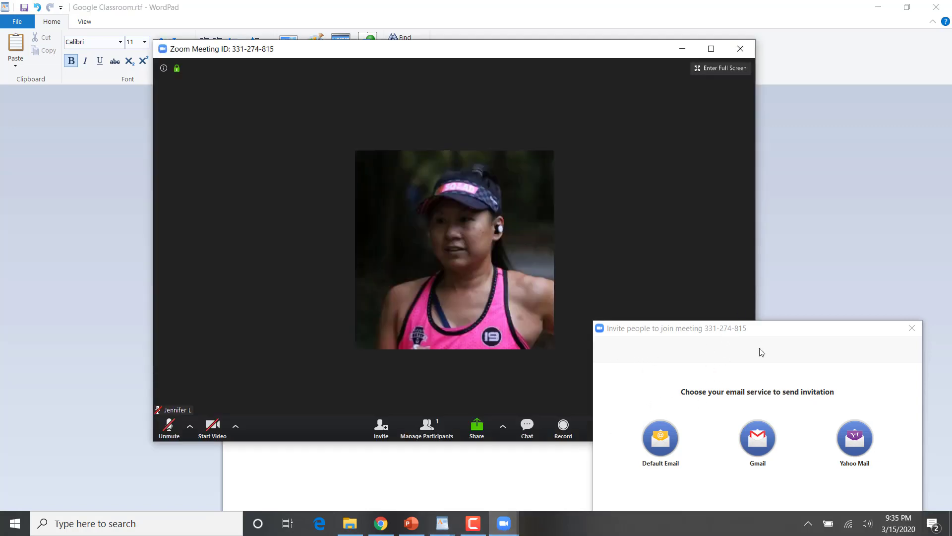
pyautogui.moveTo(774, 331); pyautogui.dragTo(482, 137)
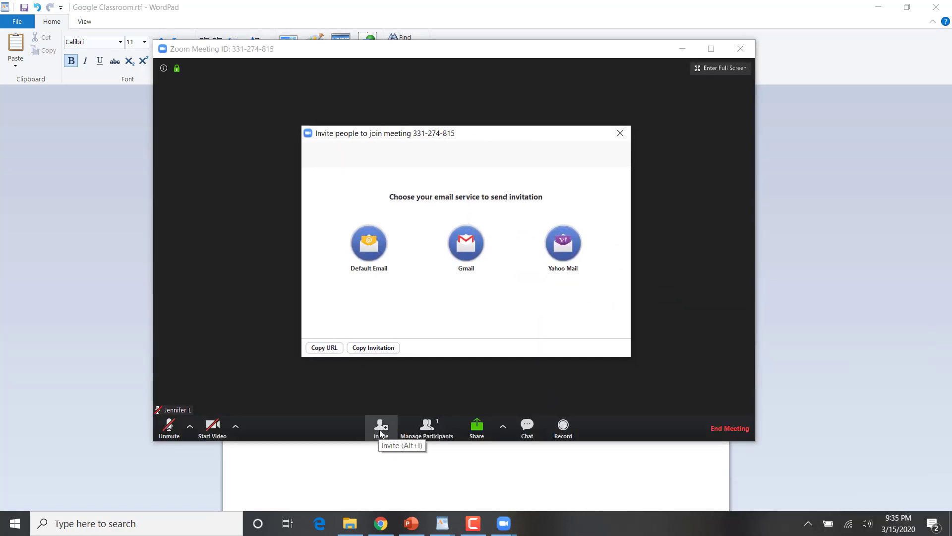
pyautogui.click(374, 348)
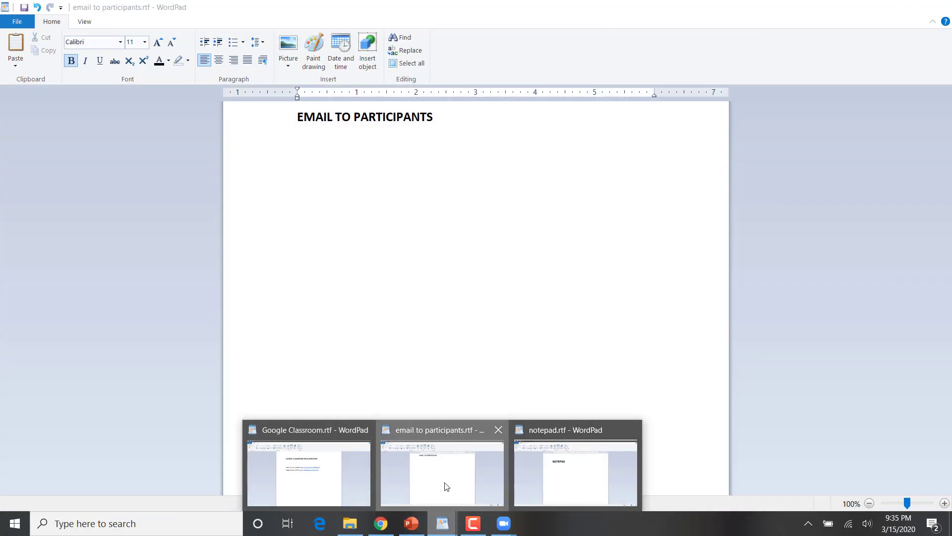
pyautogui.click(447, 486)
pyautogui.moveTo(485, 142); pyautogui.dragTo(841, 313)
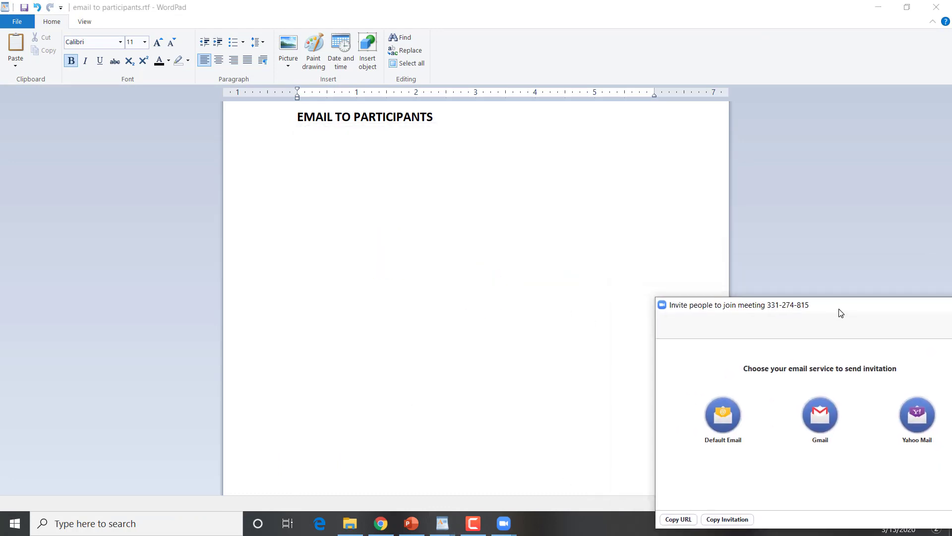
pyautogui.click(326, 179)
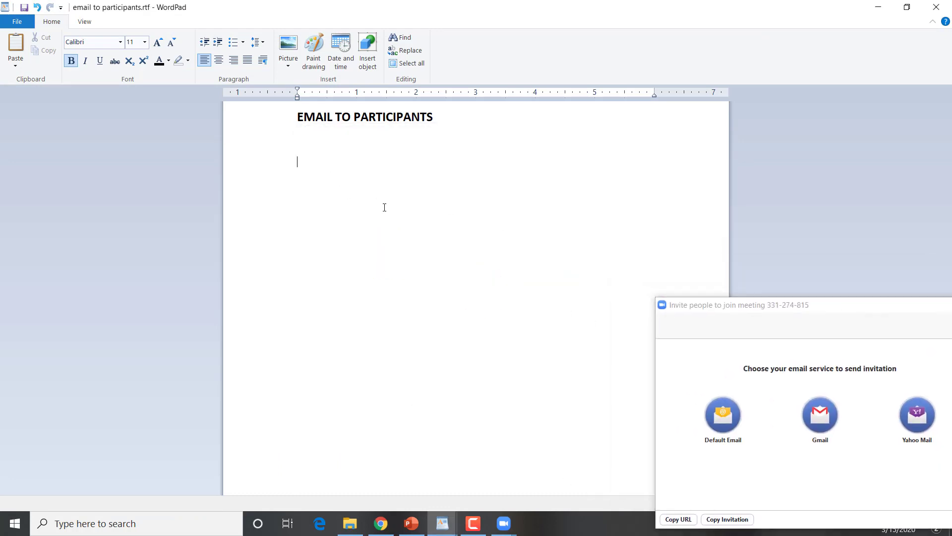
pyautogui.hotkey('ctrl', 'v')
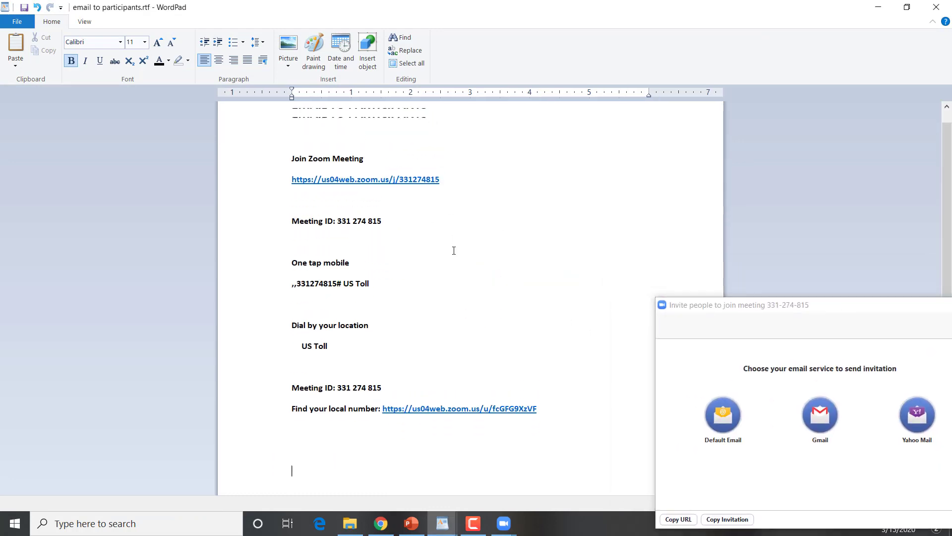
pyautogui.scroll(-1, 454, 250)
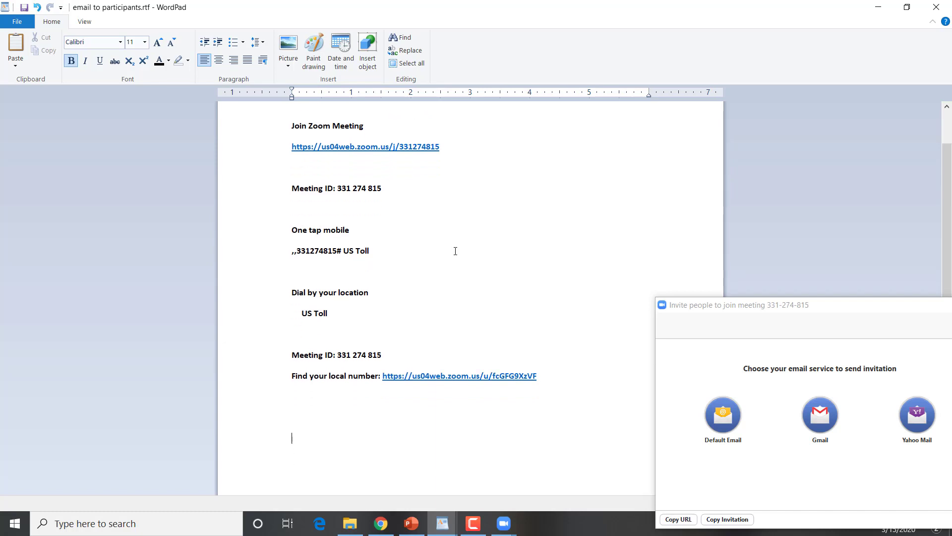
# Minimize WordPad, show meeting 331-274-815 full screen and back, then close it to end it.
pyautogui.click(878, 10)
pyautogui.doubleClick(540, 54)
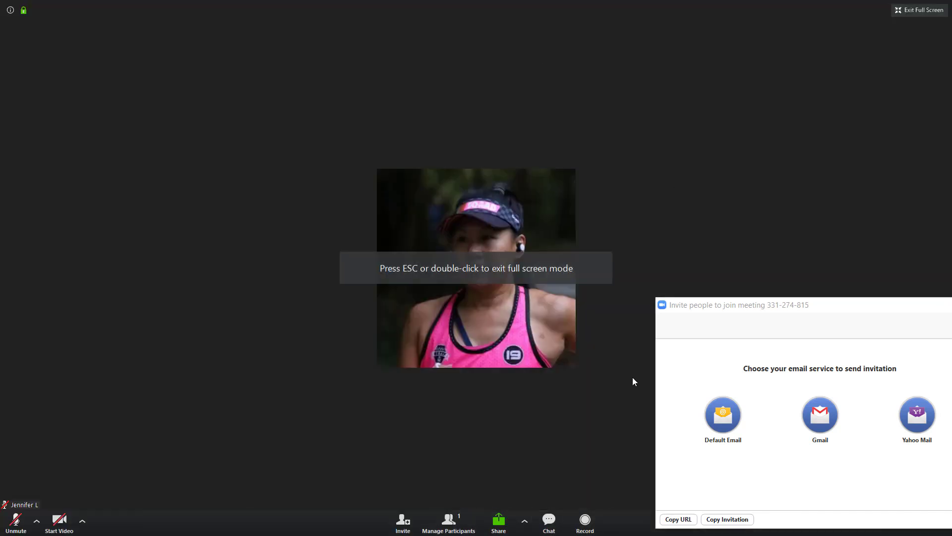
pyautogui.click(918, 10)
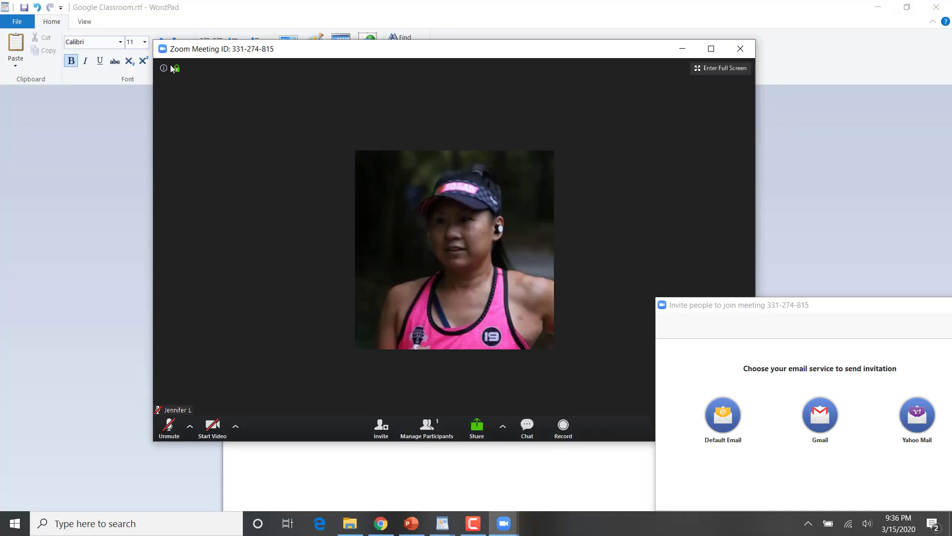
pyautogui.click(740, 48)
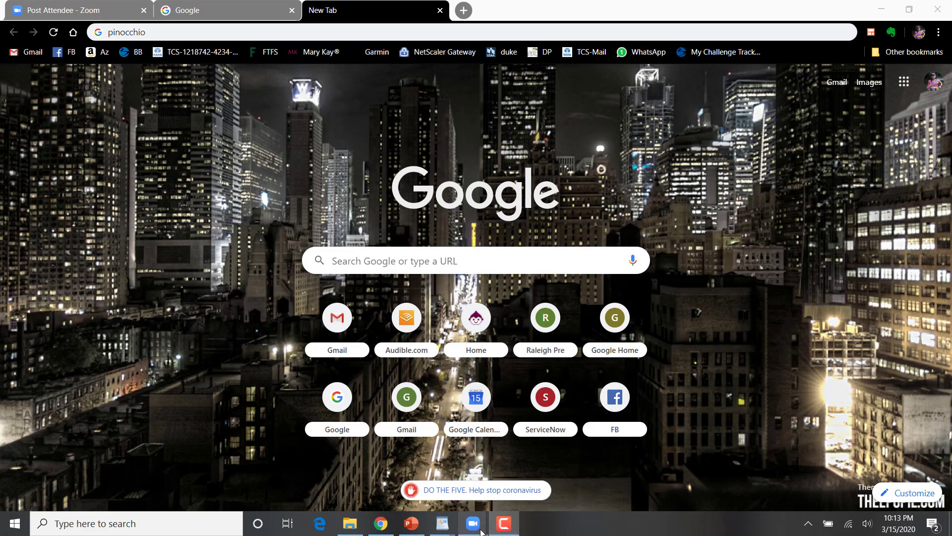
# Bring the gallery of meeting 413-312-413 with its five participants to the front.
pyautogui.moveTo(479, 530)
pyautogui.click(479, 503)
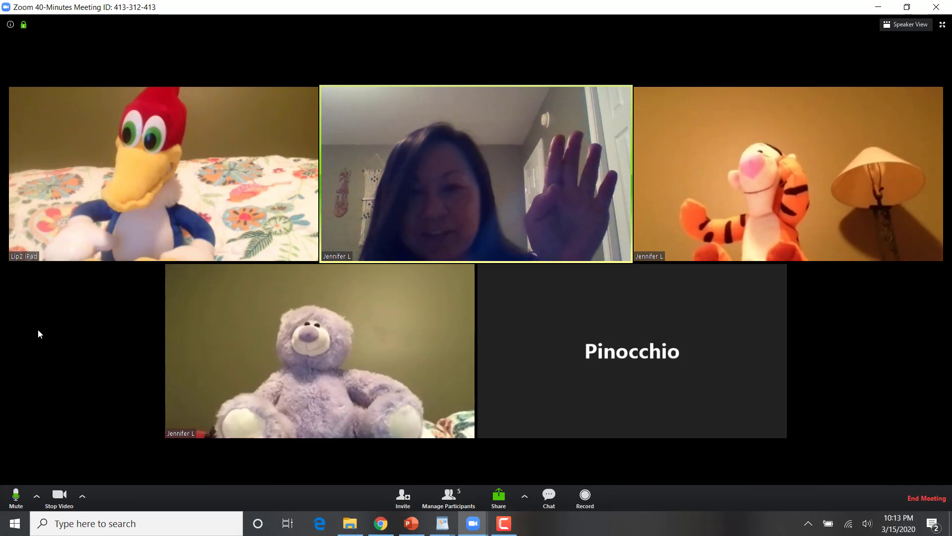
pyautogui.moveTo(105, 180)
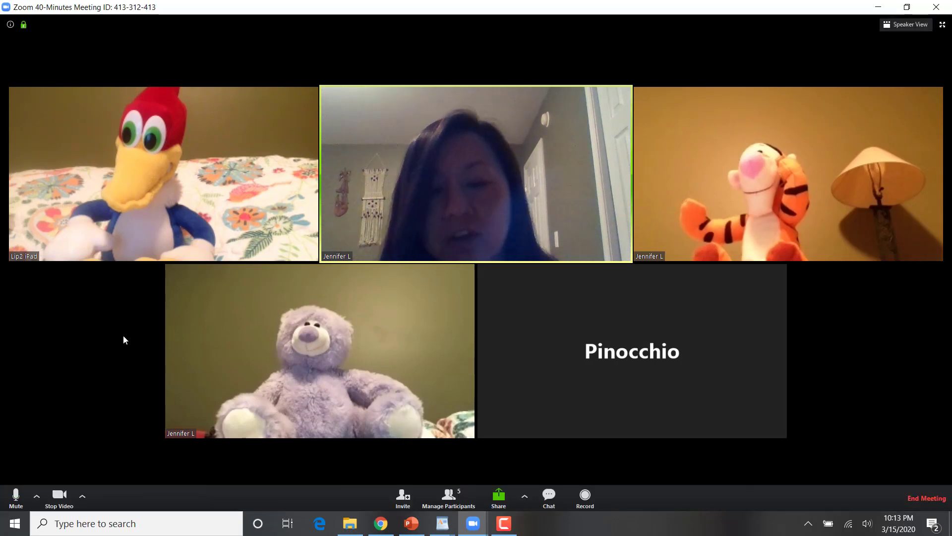
# Open the participant list, stop the host's video, and request Mute All.
pyautogui.click(452, 491)
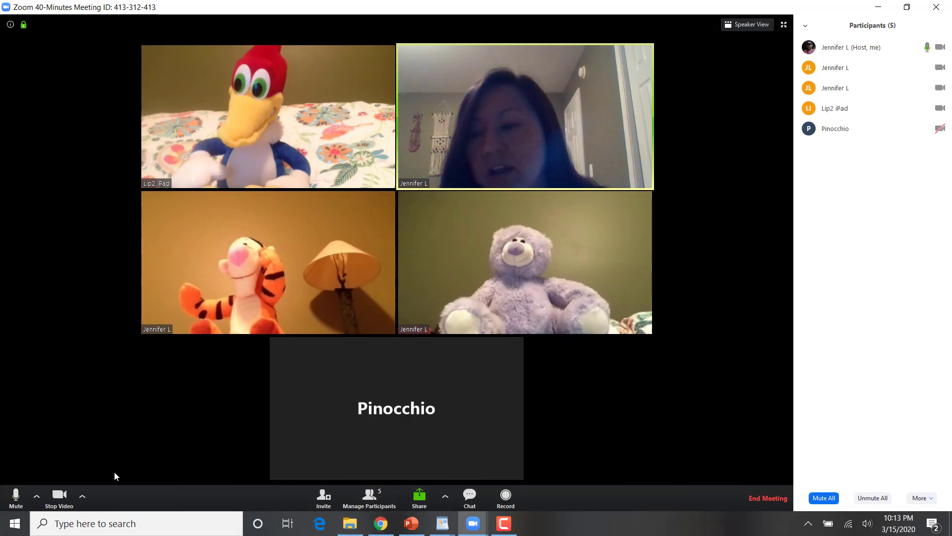
pyautogui.click(63, 495)
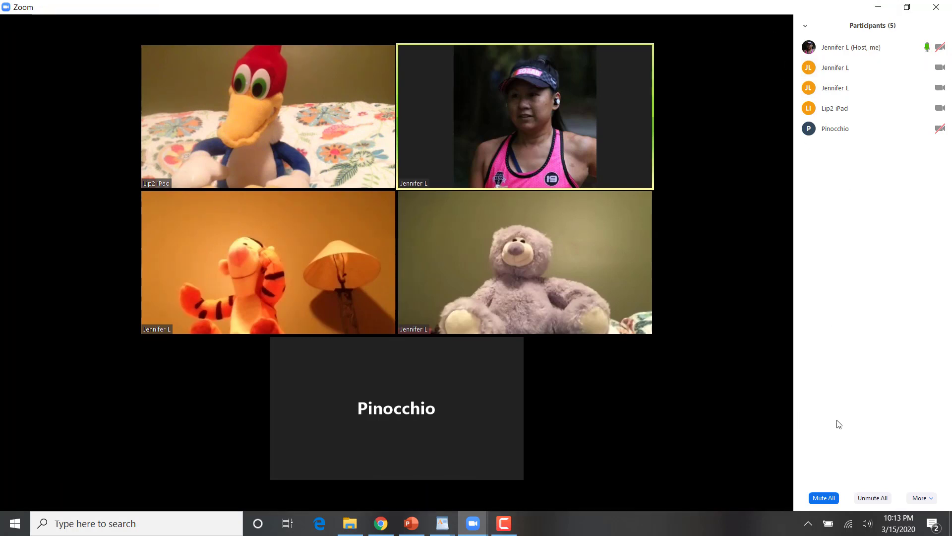
pyautogui.click(824, 497)
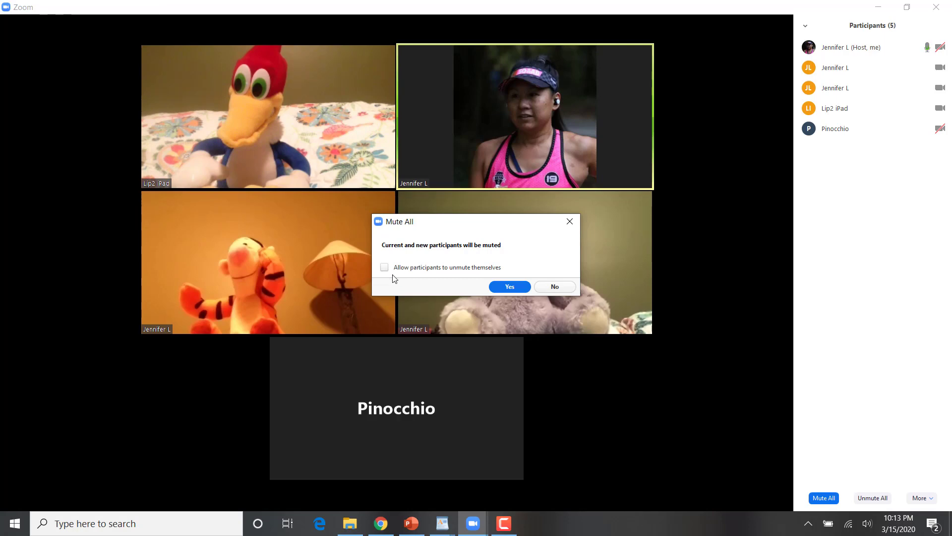
# Confirm muting everyone and send 'Ask your questions here!' in the group chat.
pyautogui.click(500, 288)
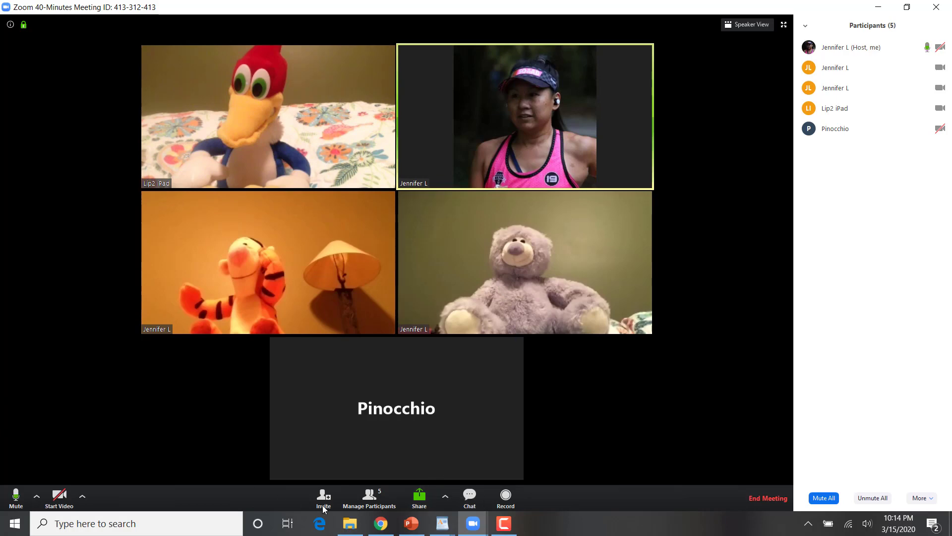
pyautogui.click(472, 504)
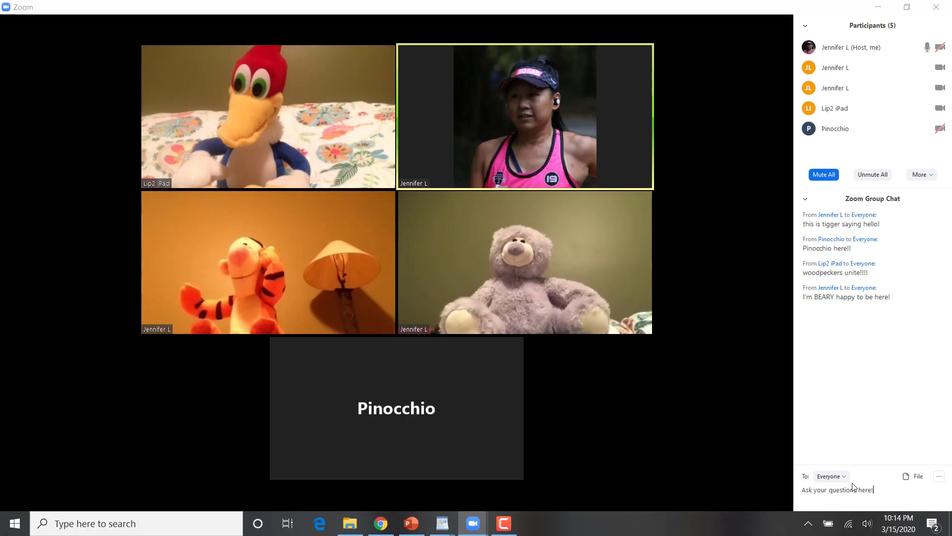
pyautogui.press('Return')
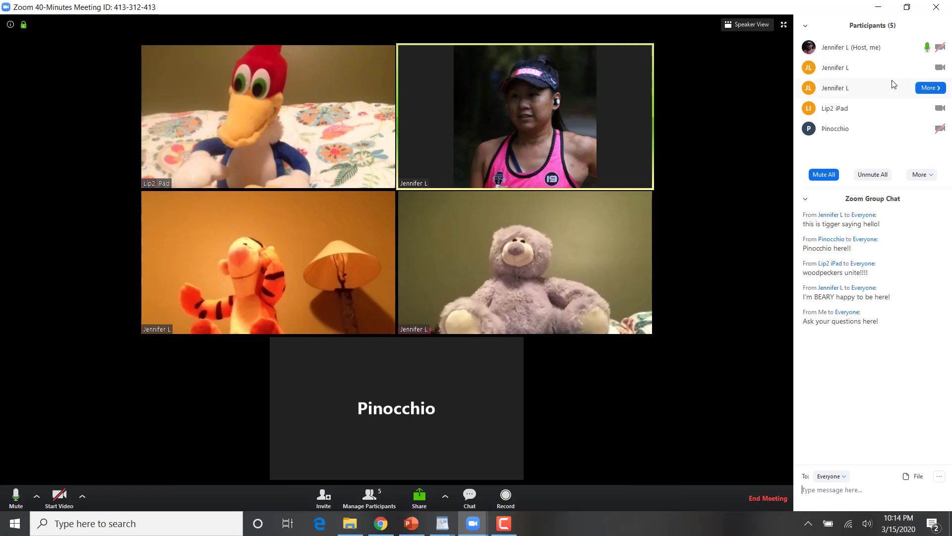
# Stop video for the teddy bear, Tigger and Lip2 iPad participants.
pyautogui.click(930, 70)
pyautogui.click(932, 80)
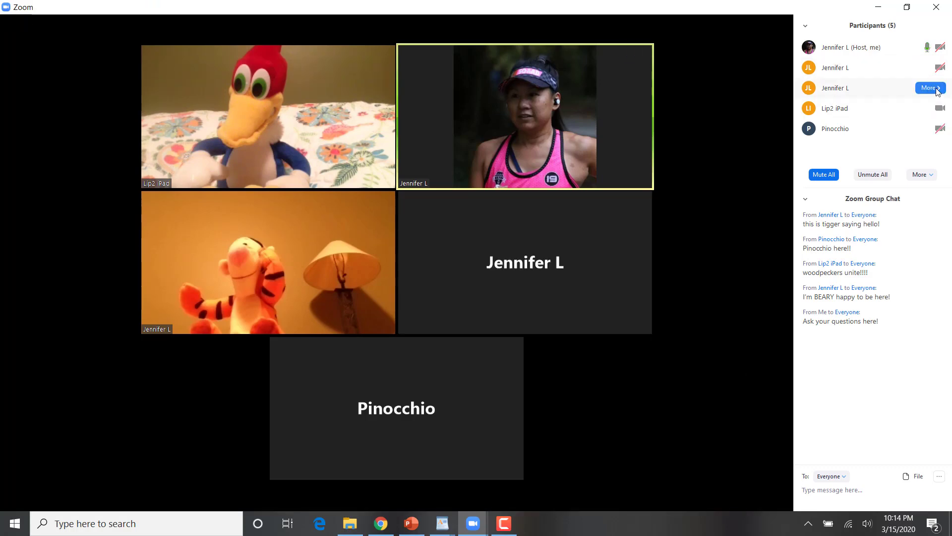
pyautogui.click(930, 88)
pyautogui.click(932, 99)
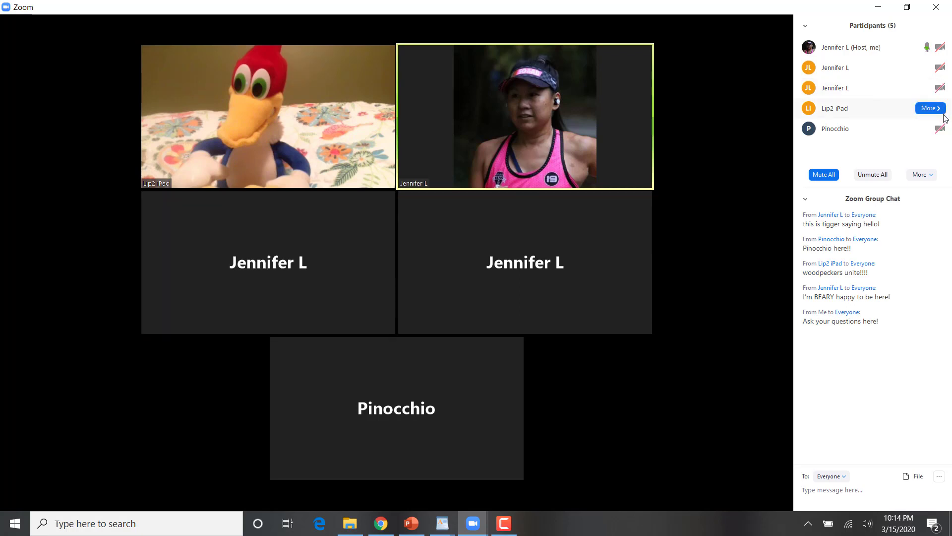
pyautogui.click(941, 109)
pyautogui.click(935, 124)
# Ask Pinocchio to start video and turn the host's camera back on.
pyautogui.click(937, 128)
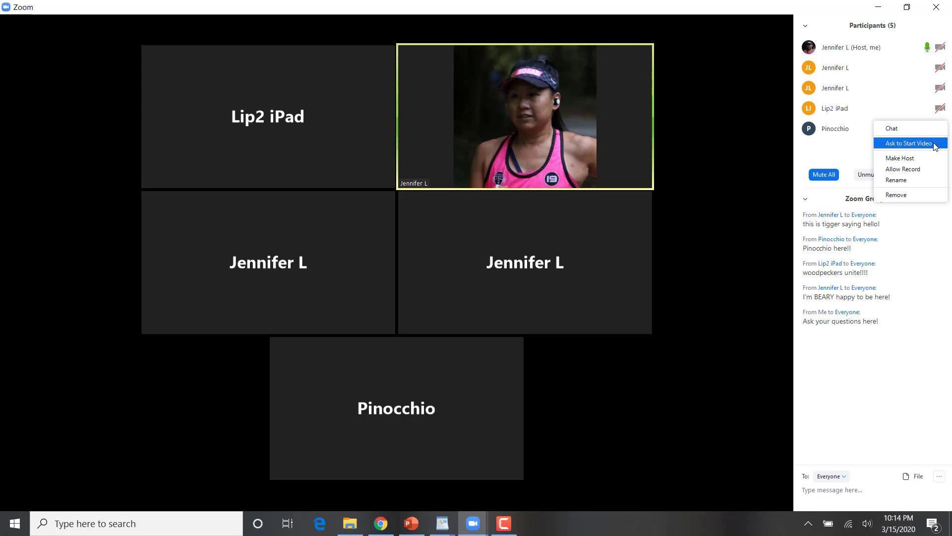
pyautogui.click(935, 145)
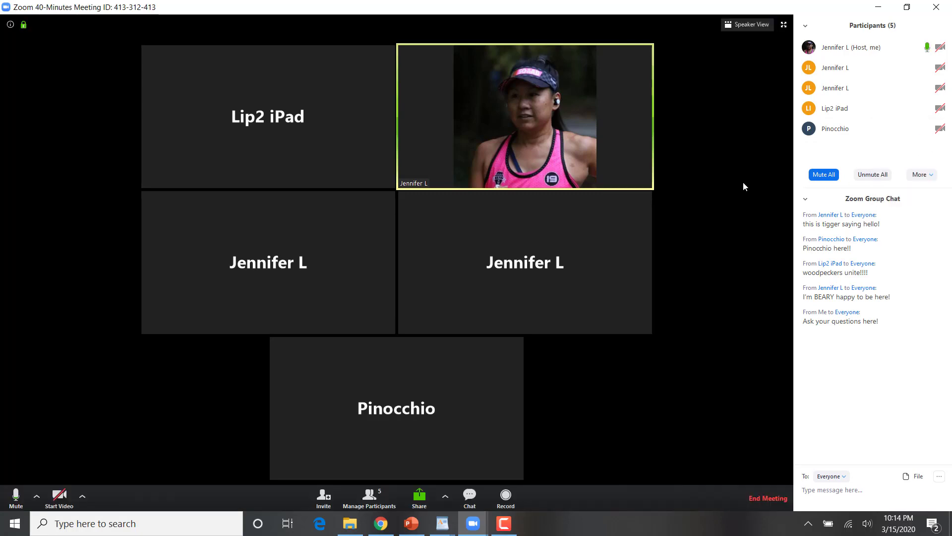
pyautogui.moveTo(502, 86)
pyautogui.click(59, 496)
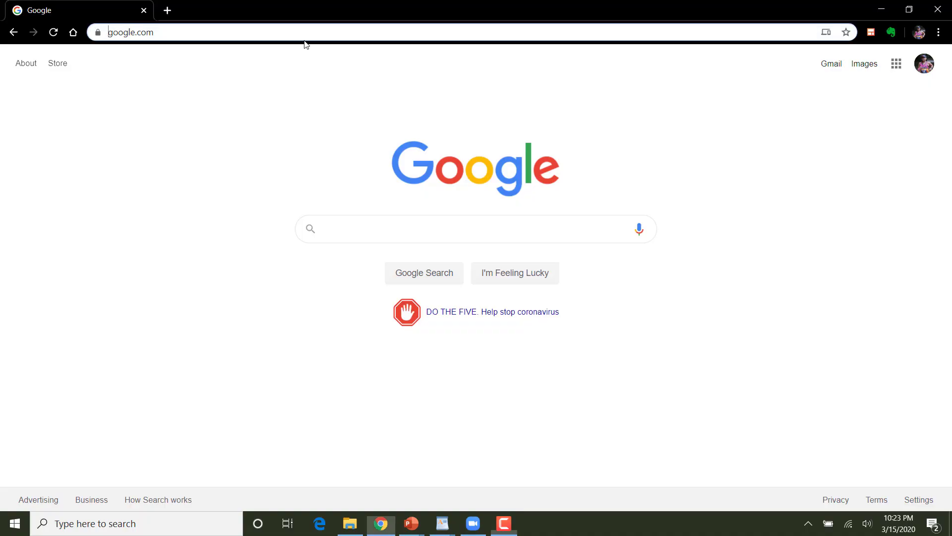
# Replace the browser address with zoom.us and load the site.
pyautogui.press('End')
pyautogui.press('BackSpace')
pyautogui.press('BackSpace')
pyautogui.press('BackSpace')
pyautogui.press('BackSpace')
pyautogui.press('BackSpace')
pyautogui.press('BackSpace')
pyautogui.press('BackSpace')
pyautogui.press('BackSpace')
pyautogui.press('BackSpace')
pyautogui.press('BackSpace')
pyautogui.press('BackSpace')
pyautogui.press('BackSpace')
pyautogui.press('BackSpace')
pyautogui.press('BackSpace')
pyautogui.press('BackSpace')
pyautogui.press('BackSpace')
pyautogui.press('BackSpace')
pyautogui.press('BackSpace')
pyautogui.press('BackSpace')
pyautogui.press('BackSpace')
pyautogui.press('BackSpace')
pyautogui.write('zoom.us')
pyautogui.press('Return')
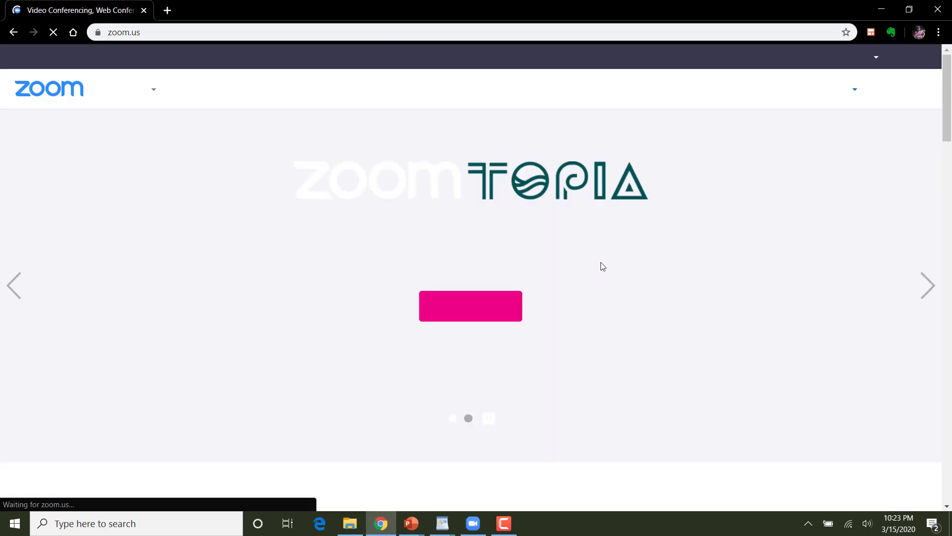
# Host a meeting with video on, open it in the Zoom app, and maximize its window.
pyautogui.moveTo(841, 91)
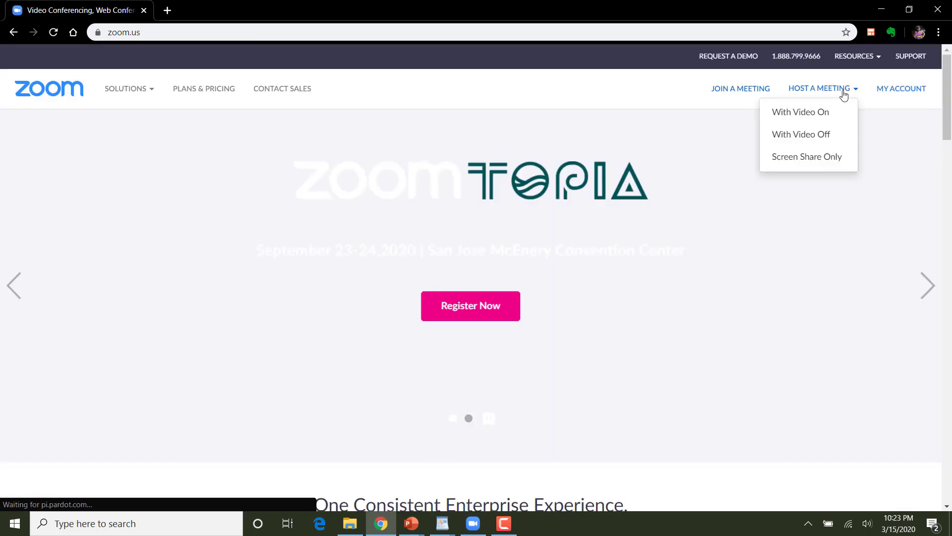
pyautogui.click(809, 111)
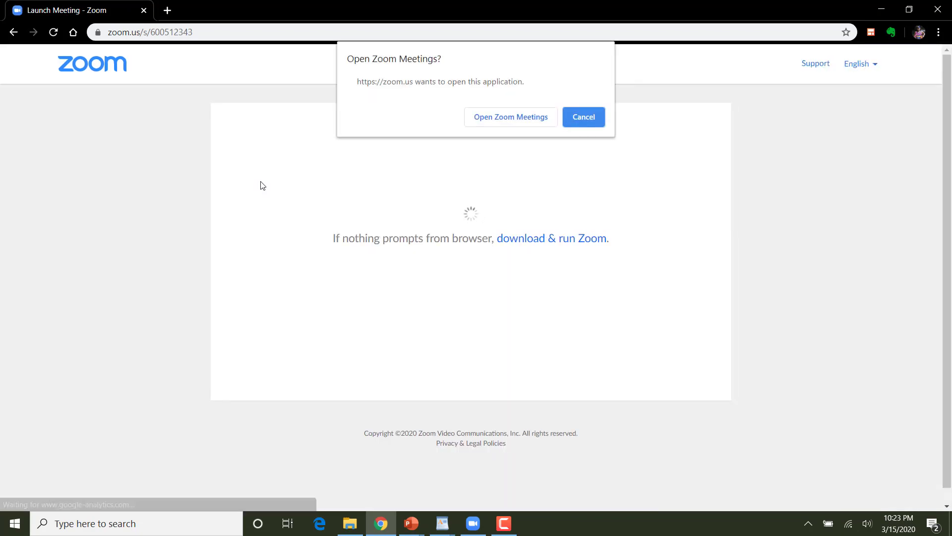
pyautogui.click(493, 119)
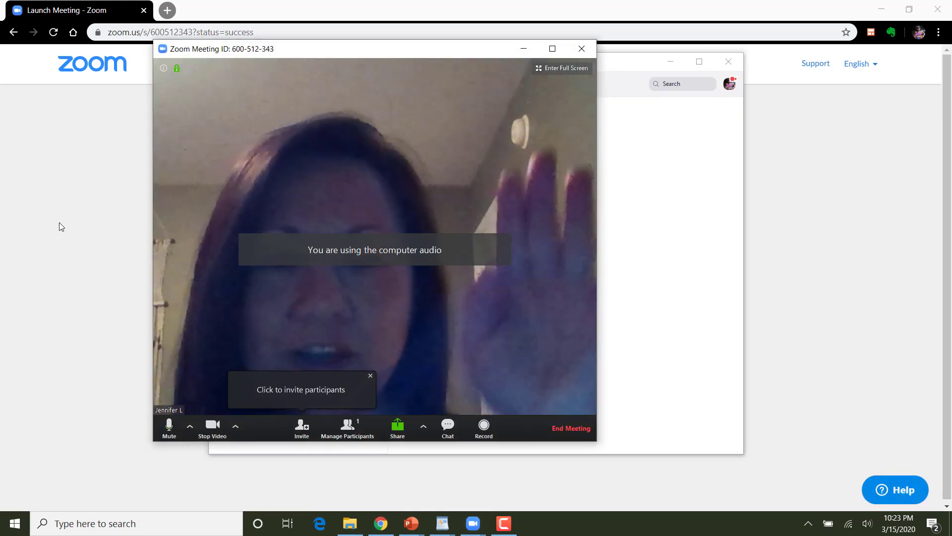
pyautogui.click(552, 48)
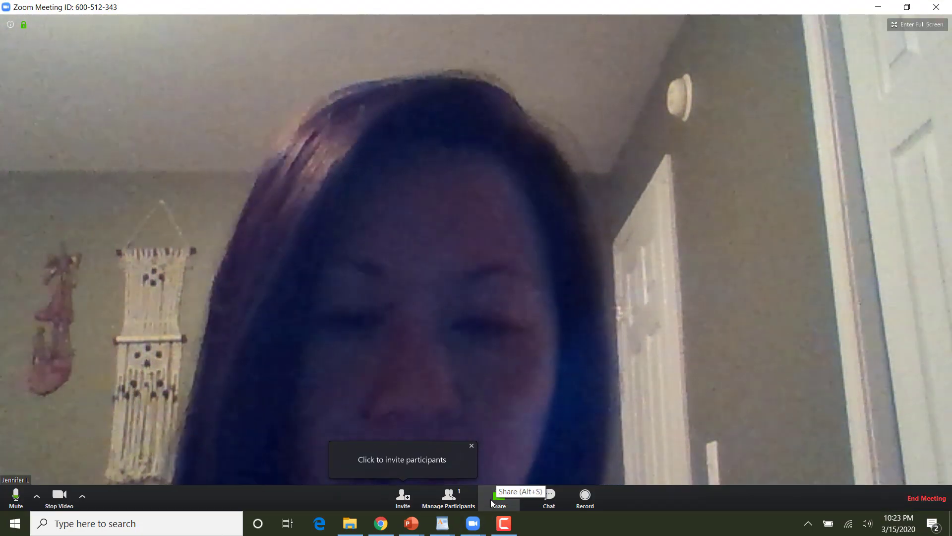
# Share the PowerPoint Slide Show window with the meeting.
pyautogui.click(490, 499)
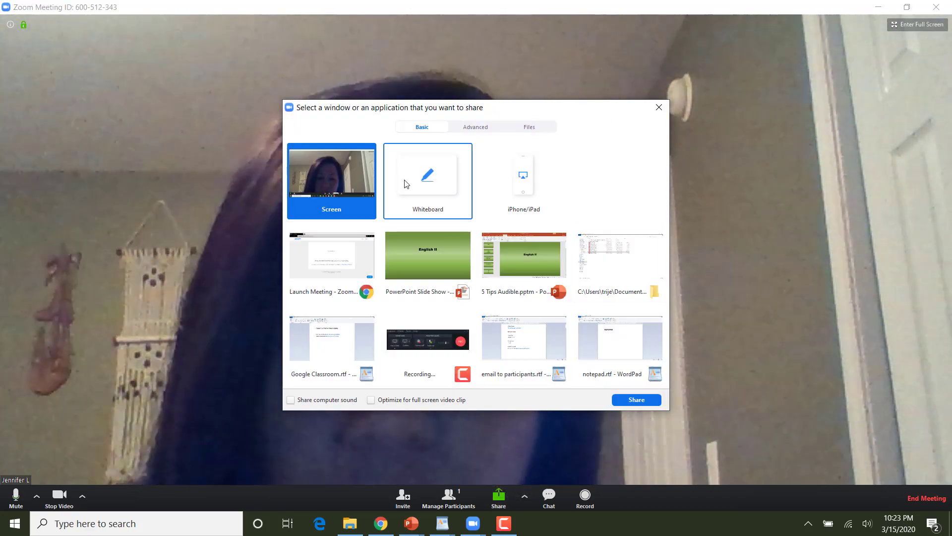
pyautogui.click(446, 268)
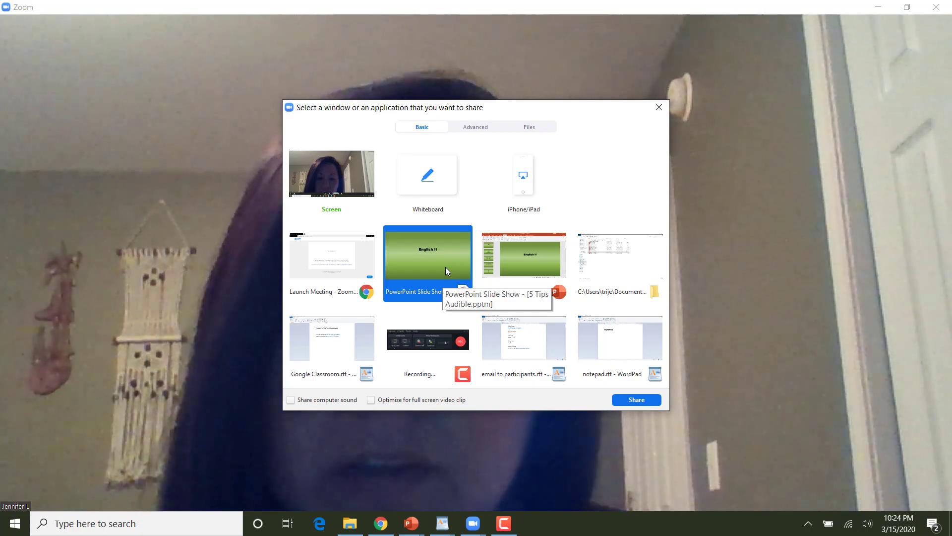
pyautogui.doubleClick(439, 255)
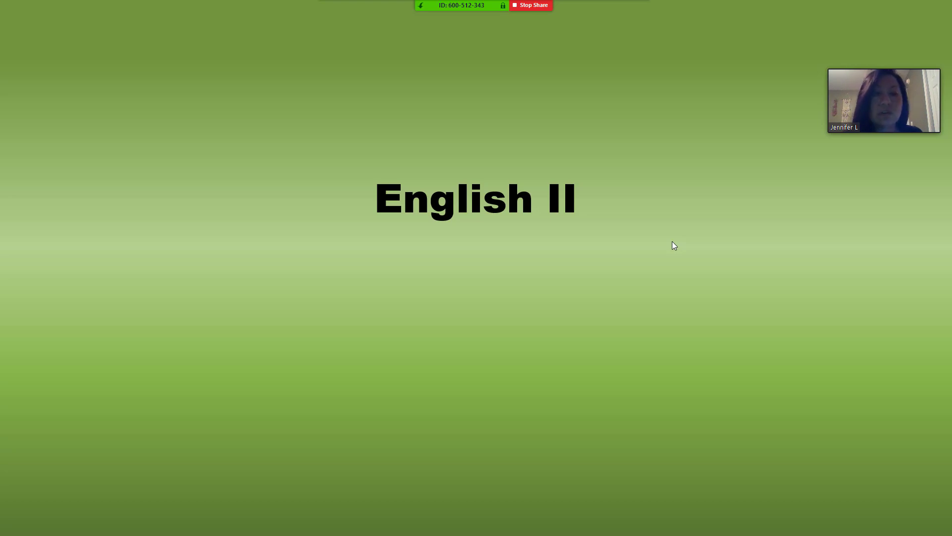
# Advance past 'She sells sea shells' to 'The rain in Spain stays mainly in the plain'.
pyautogui.click(805, 254)
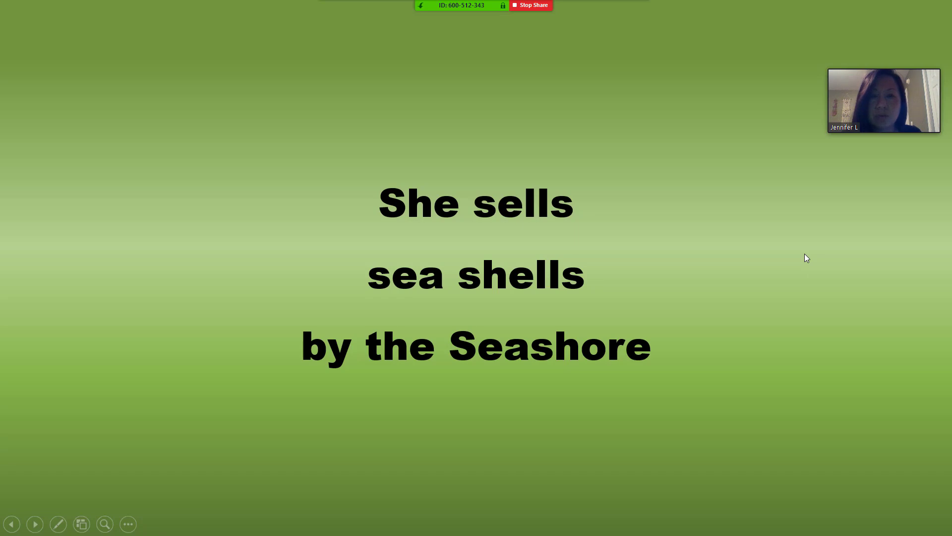
pyautogui.click(804, 254)
pyautogui.moveTo(545, 8)
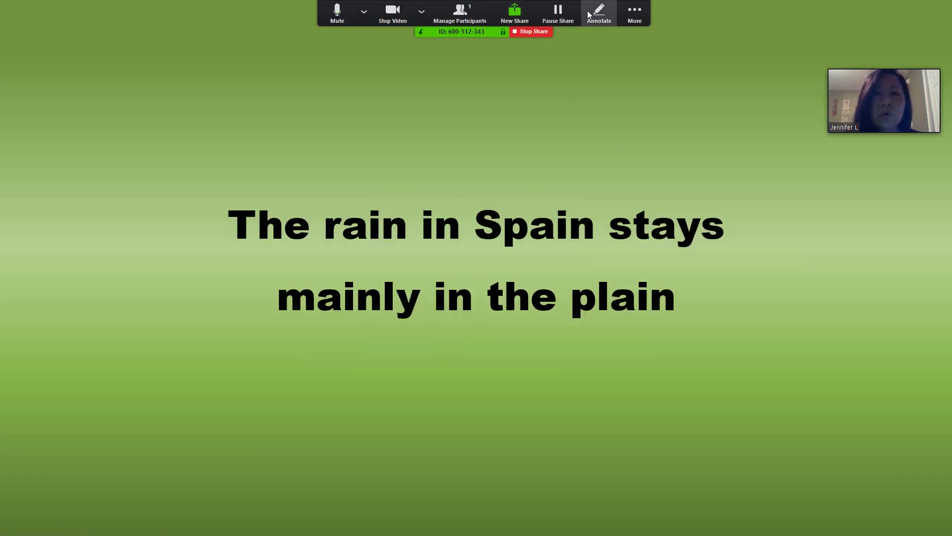
# Place a blue arrow stamp beside the line 'The rain in Spain stays' on the shared slide.
pyautogui.click(589, 14)
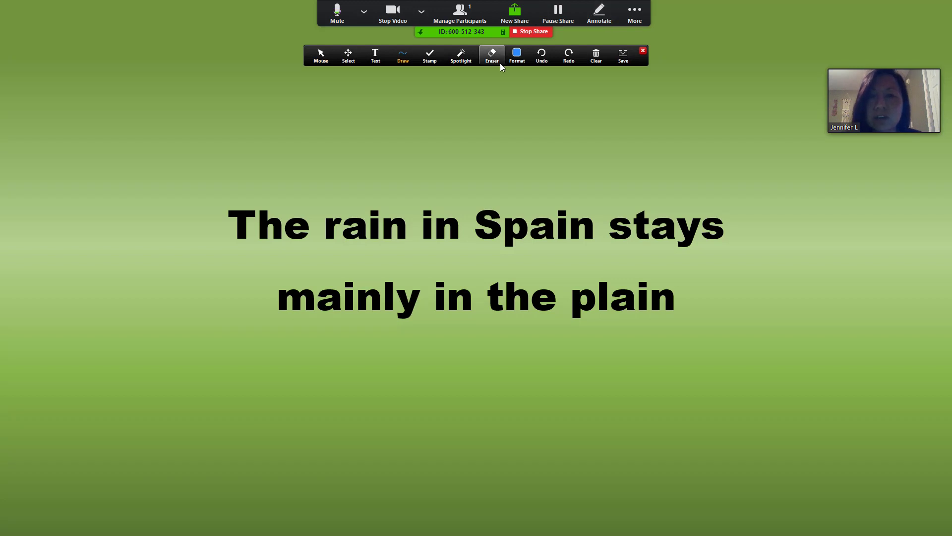
pyautogui.click(457, 61)
pyautogui.click(437, 62)
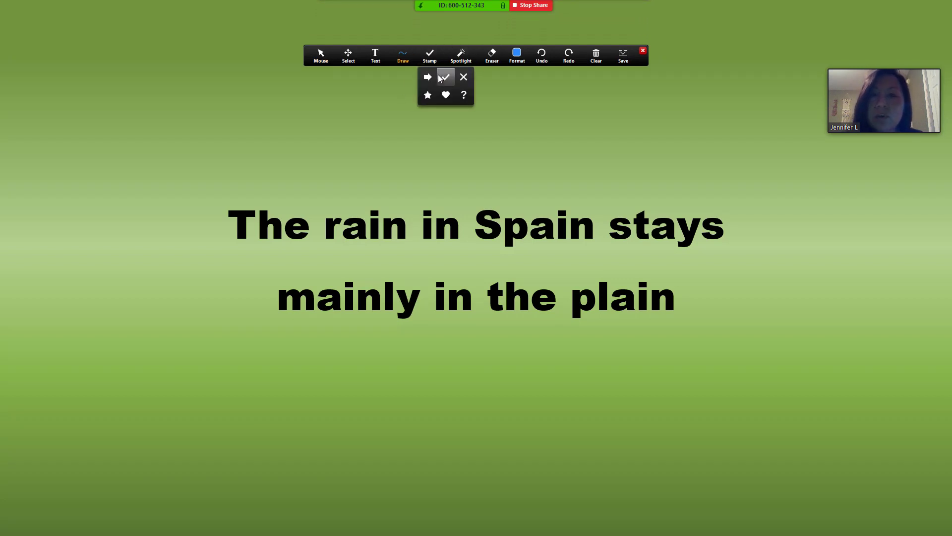
pyautogui.click(430, 77)
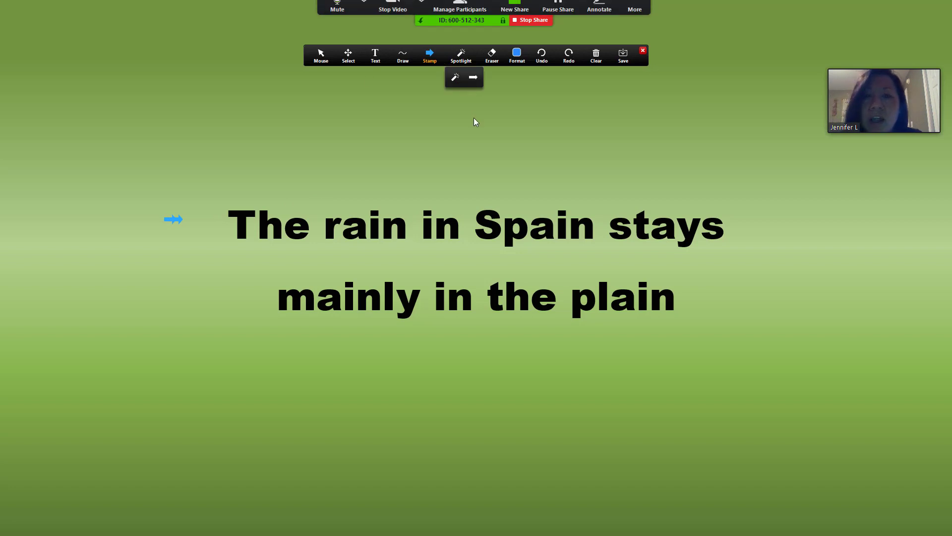
pyautogui.click(590, 20)
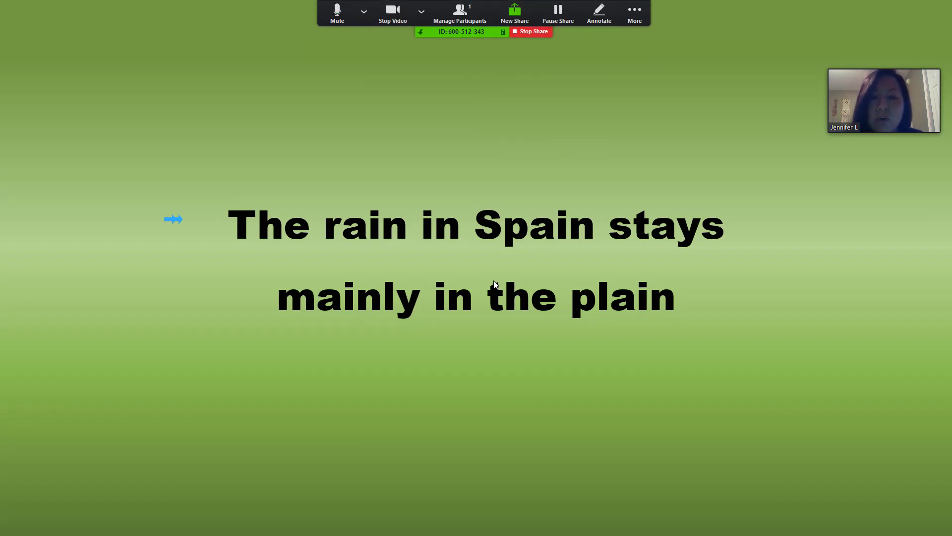
# Switch the annotation tool to drawing straight lines.
pyautogui.click(591, 16)
pyautogui.click(517, 54)
pyautogui.click(399, 57)
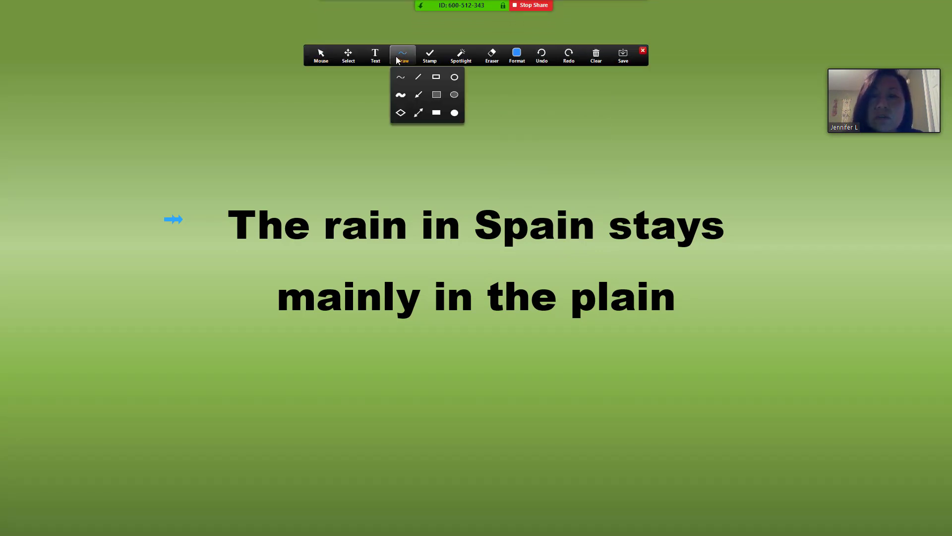
pyautogui.click(419, 78)
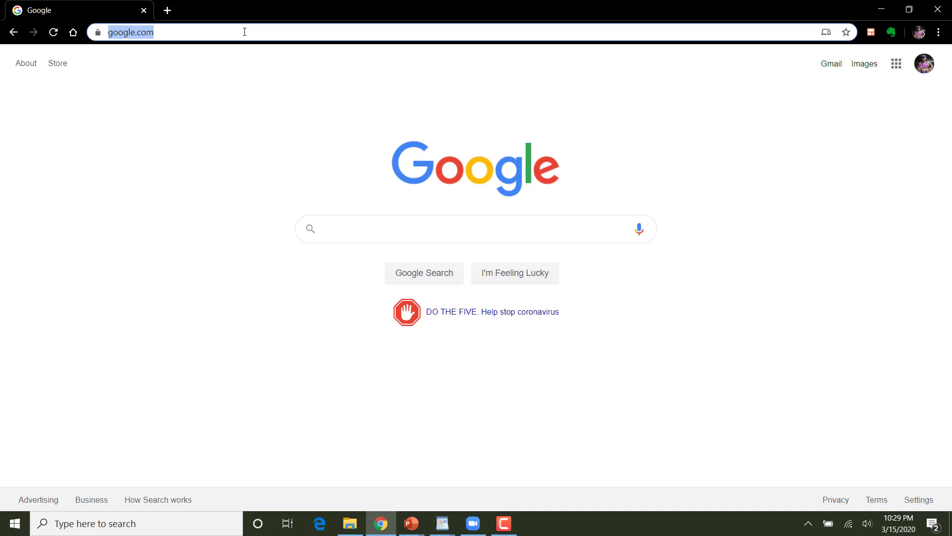
# From zoom.us, host a new meeting with video on and open it maximized in the Zoom app.
pyautogui.write('zoo')
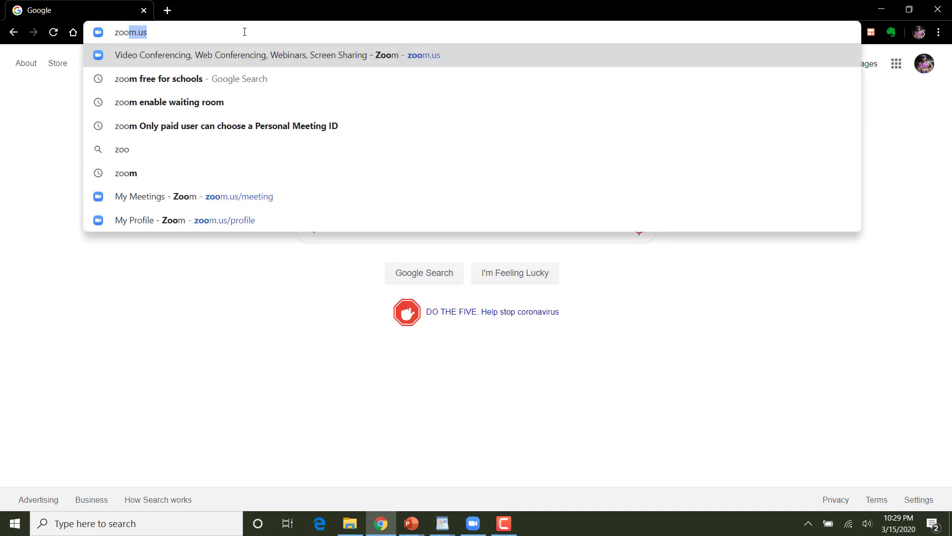
pyautogui.write('m.use')
pyautogui.press('BackSpace')
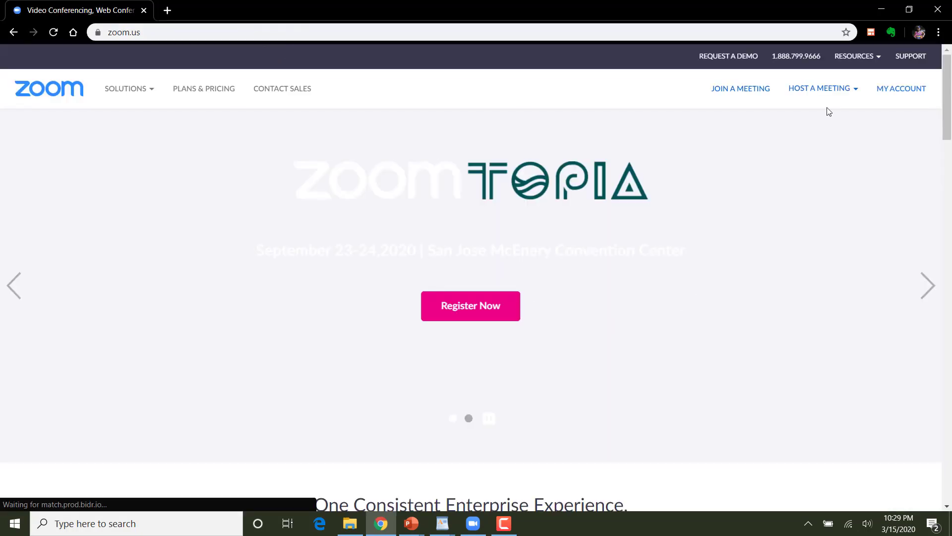
pyautogui.moveTo(828, 95)
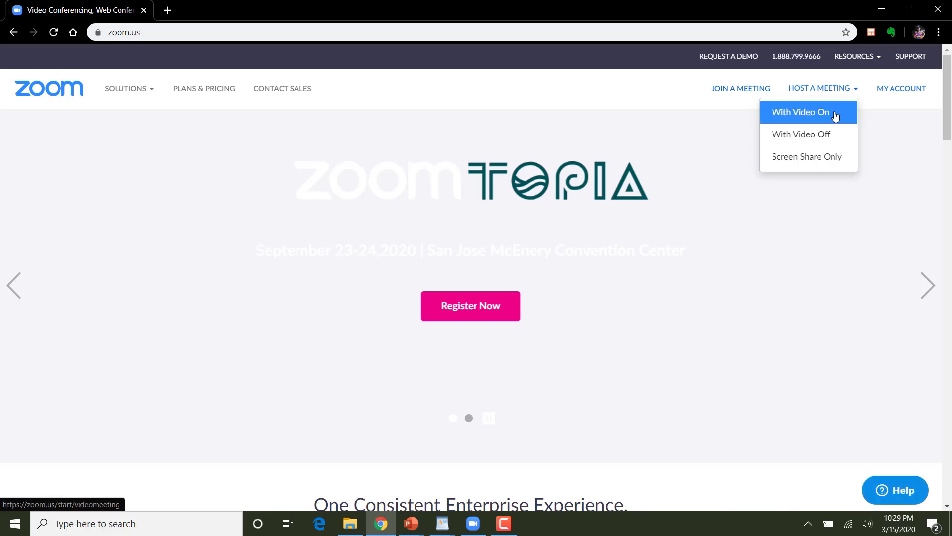
pyautogui.click(835, 115)
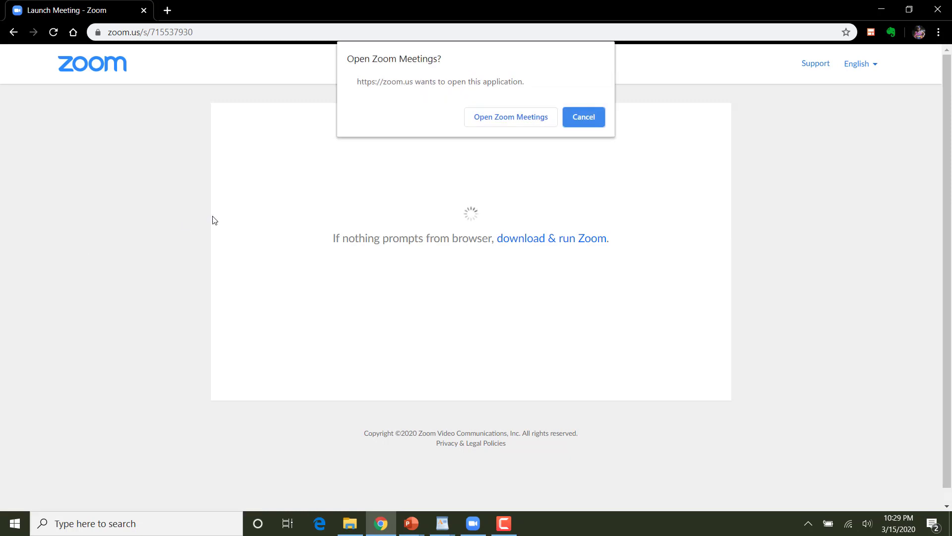
pyautogui.click(496, 117)
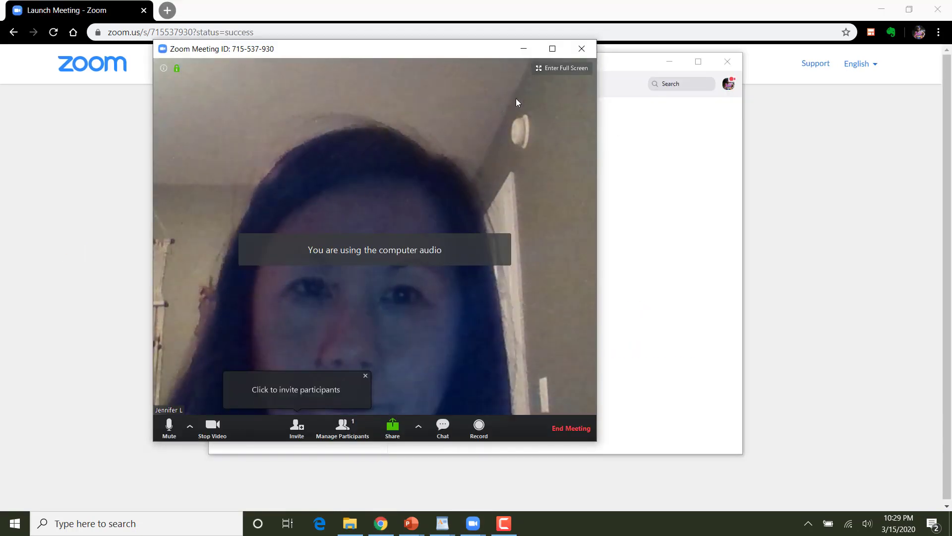
pyautogui.click(553, 49)
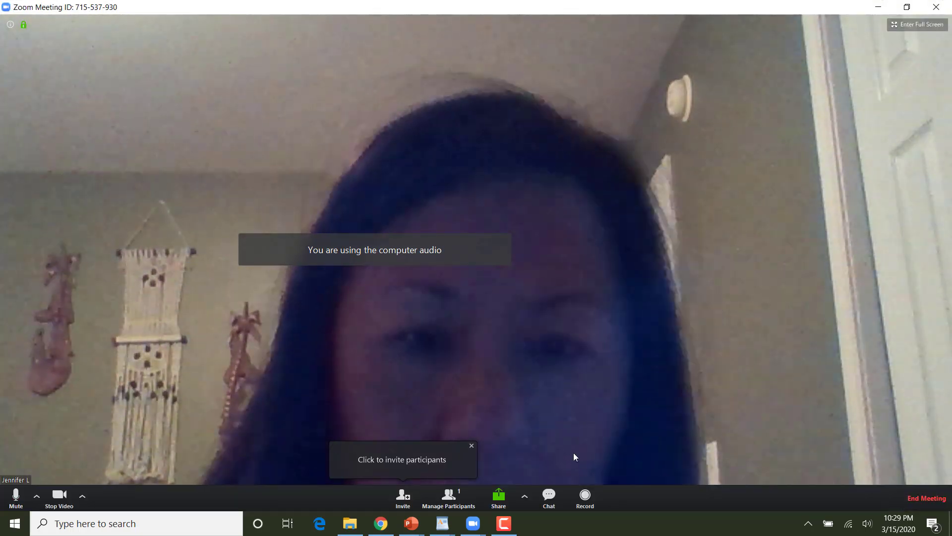
pyautogui.click(585, 494)
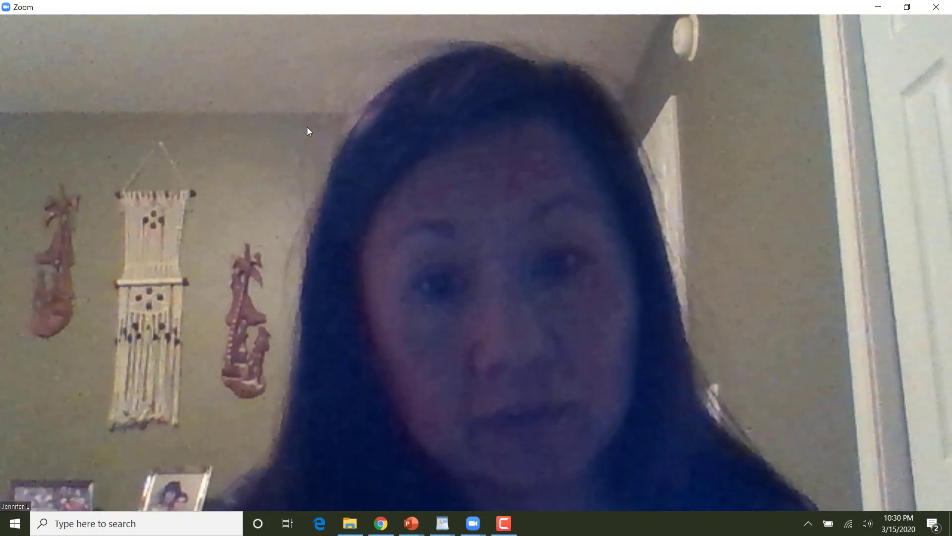
pyautogui.moveTo(311, 125)
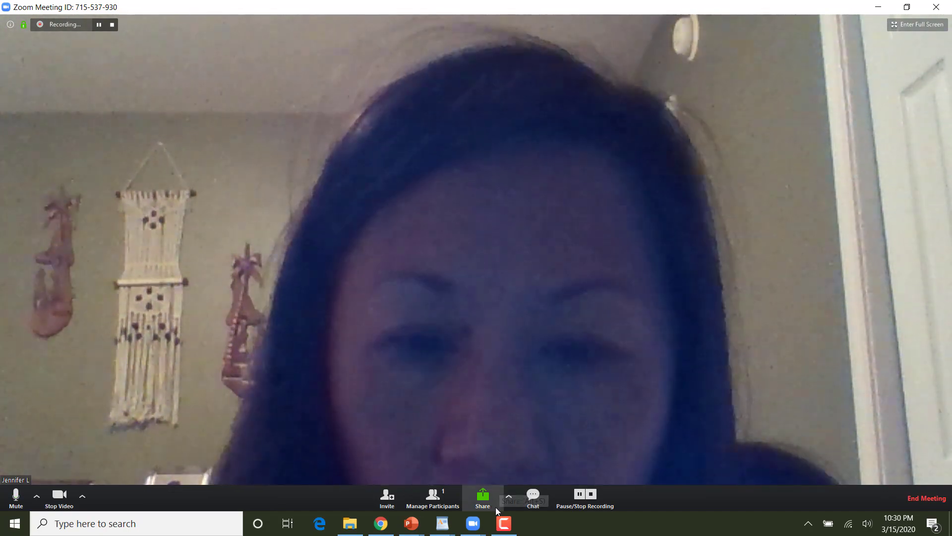
# Share the PowerPoint Slide Show window in the meeting.
pyautogui.click(483, 503)
pyautogui.click(437, 264)
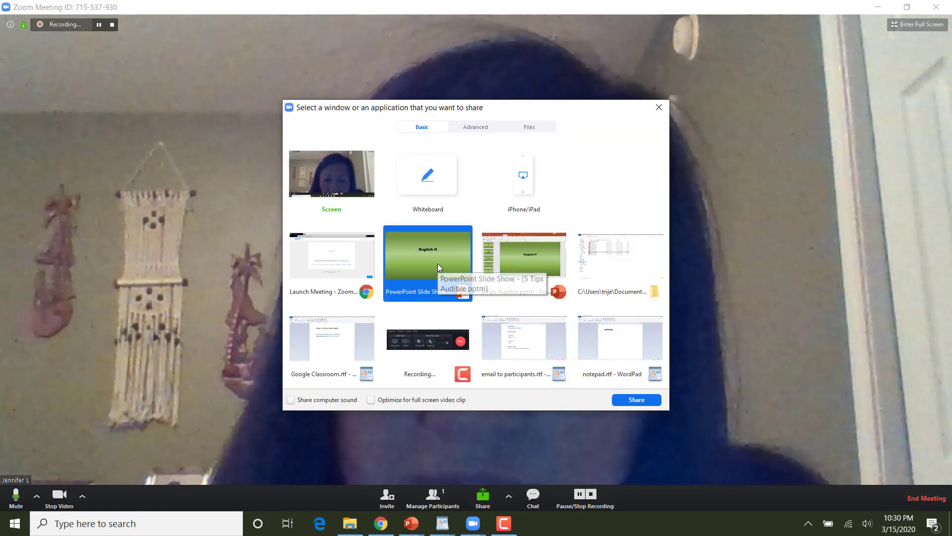
pyautogui.doubleClick(437, 263)
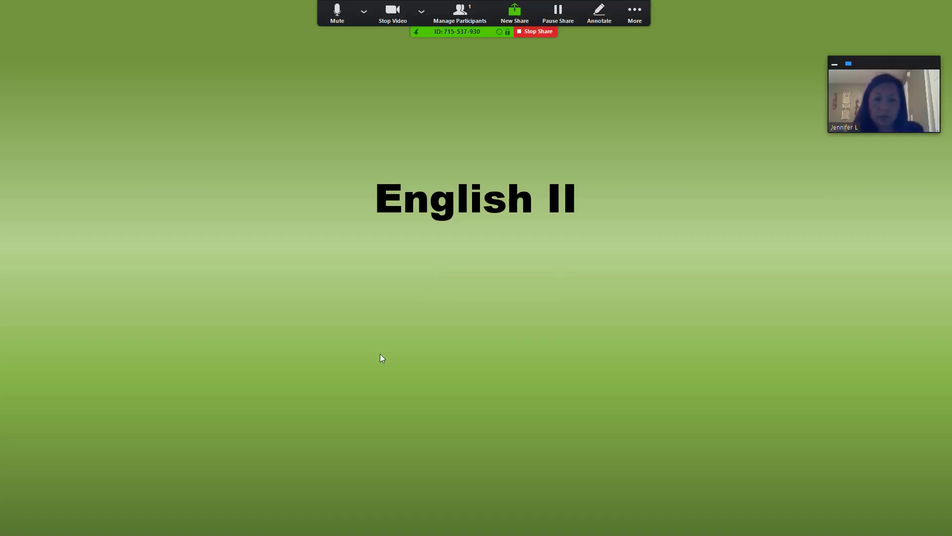
# Advance through every slide of the English II slideshow until it ends.
pyautogui.click(443, 326)
pyautogui.click(444, 327)
pyautogui.click(442, 324)
pyautogui.click(442, 325)
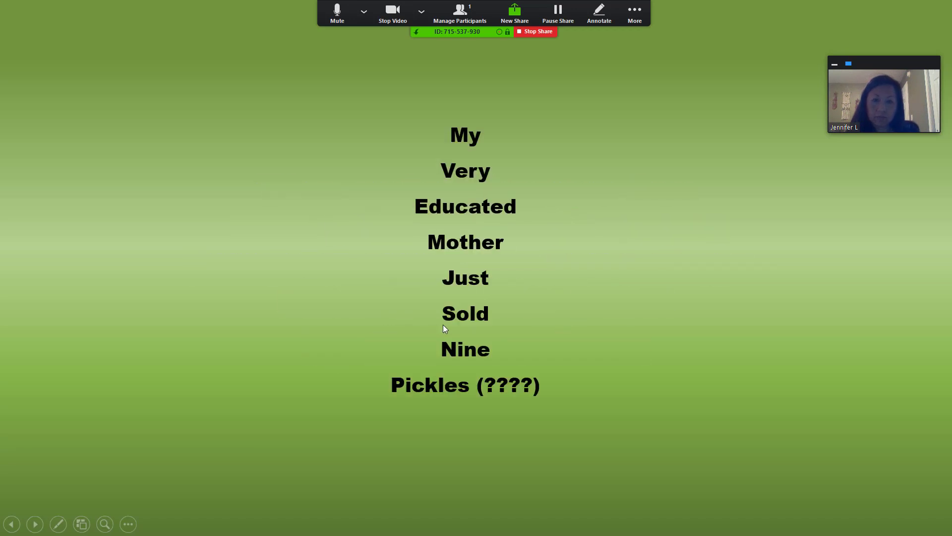
pyautogui.click(365, 296)
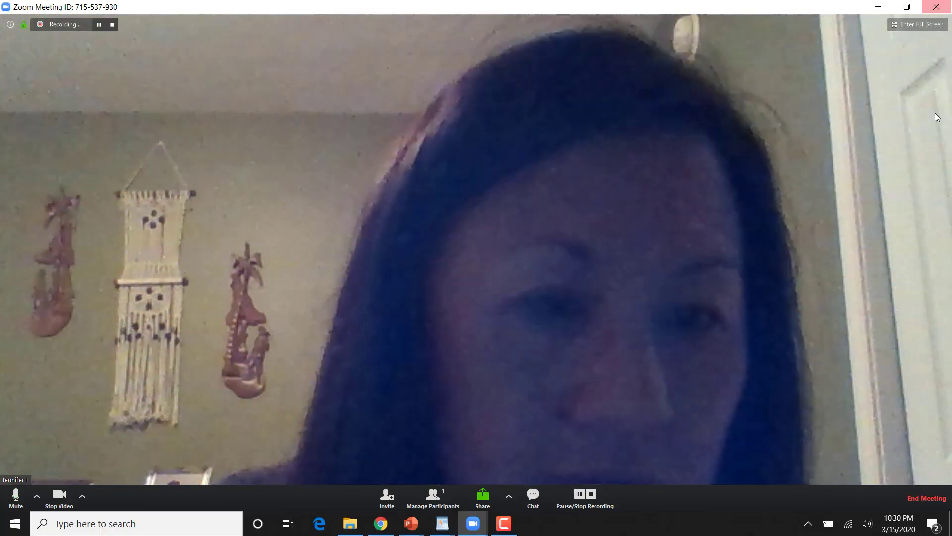
# End meeting 715-537-930 for all participants so the recording saves locally.
pyautogui.click(950, 4)
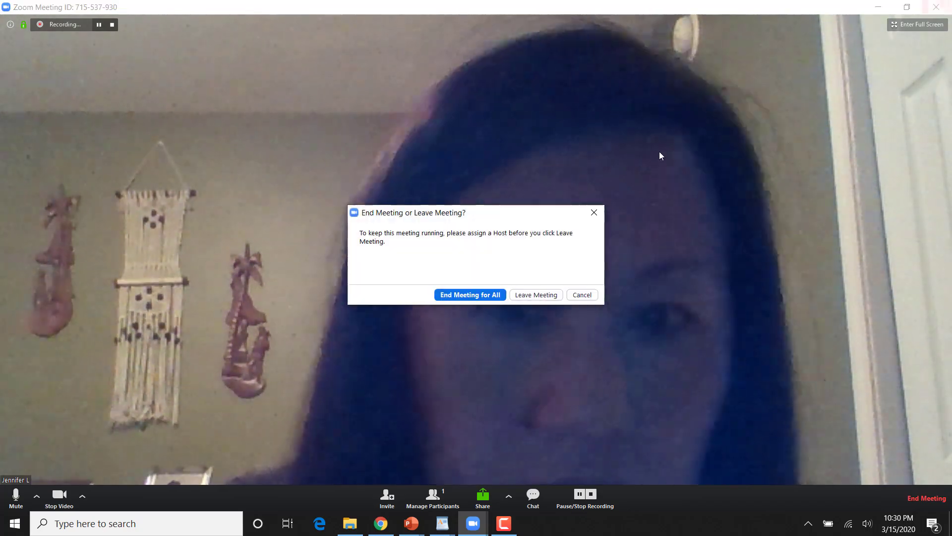
pyautogui.click(484, 296)
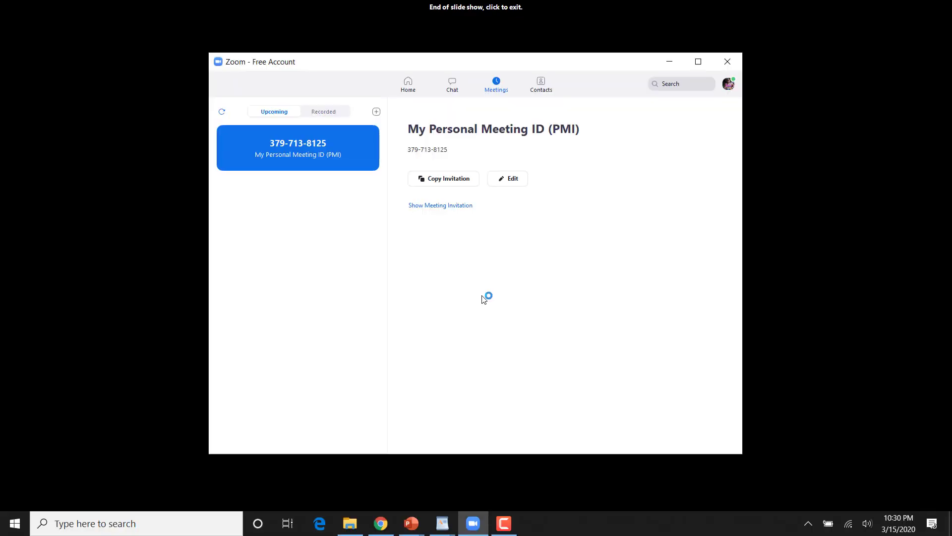